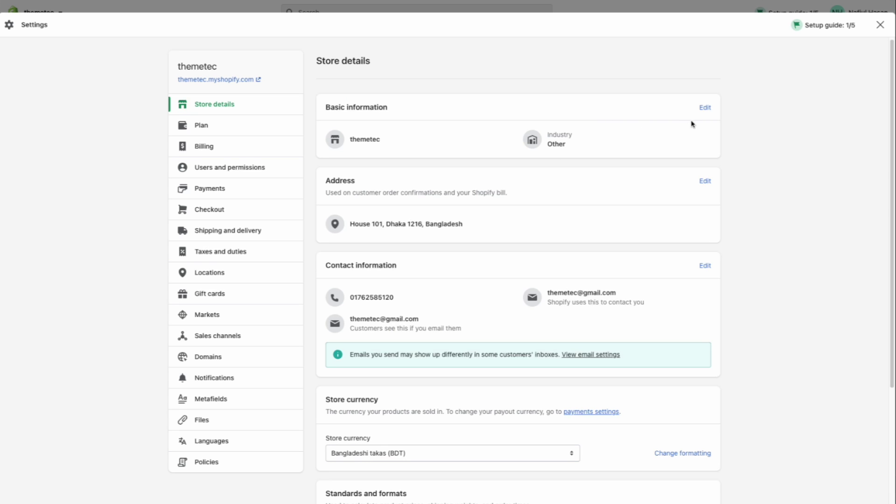
- Review the store's basic information, address and contact information in the store details
scroll(476, 189, "down", 2)
left_click_drag(327, 86, 492, 143)
scroll(499, 151, "up", 2)
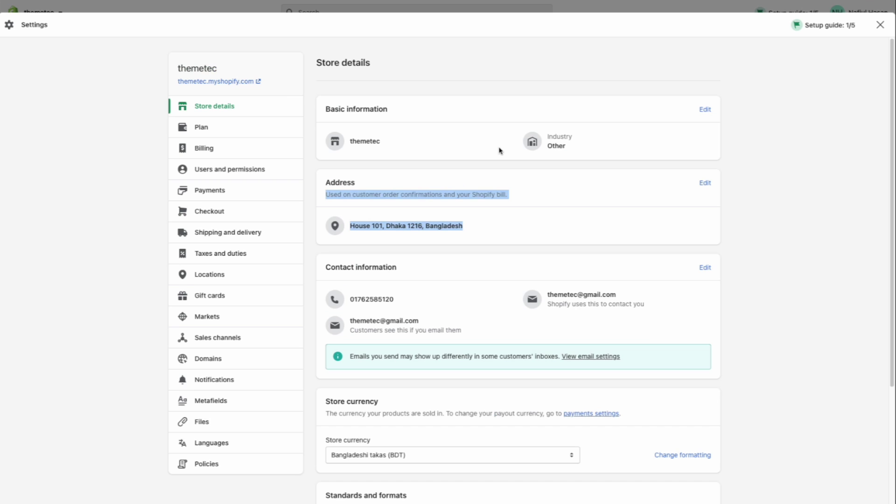
scroll(497, 151, "down", 2)
left_click_drag(319, 159, 648, 252)
left_click(765, 240)
- Set the store currency to US dollars (USD)
scroll(633, 257, "down", 3)
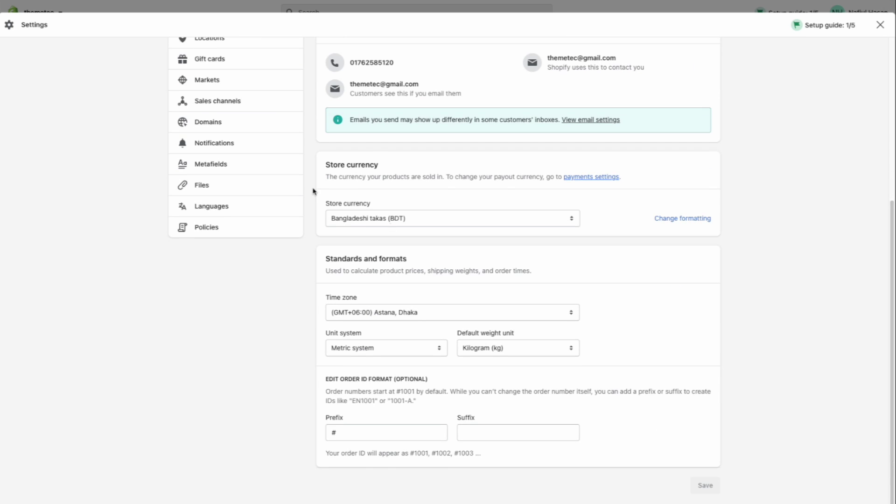
left_click(471, 216)
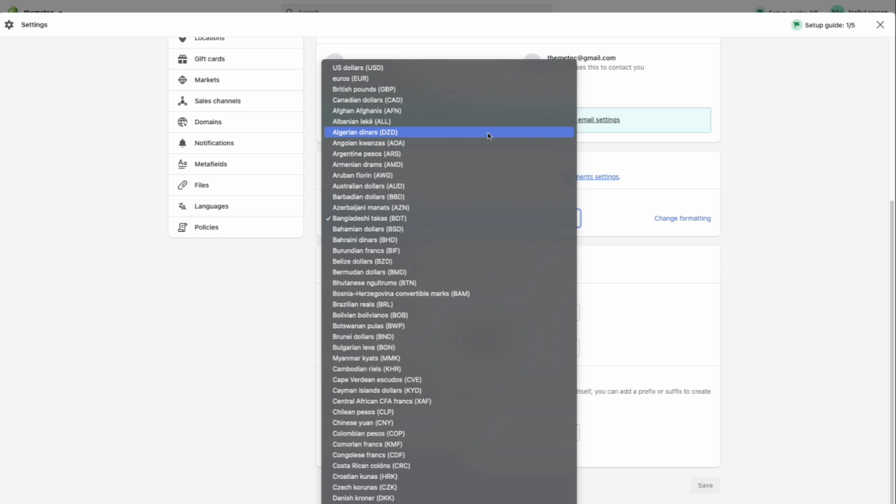
left_click(516, 67)
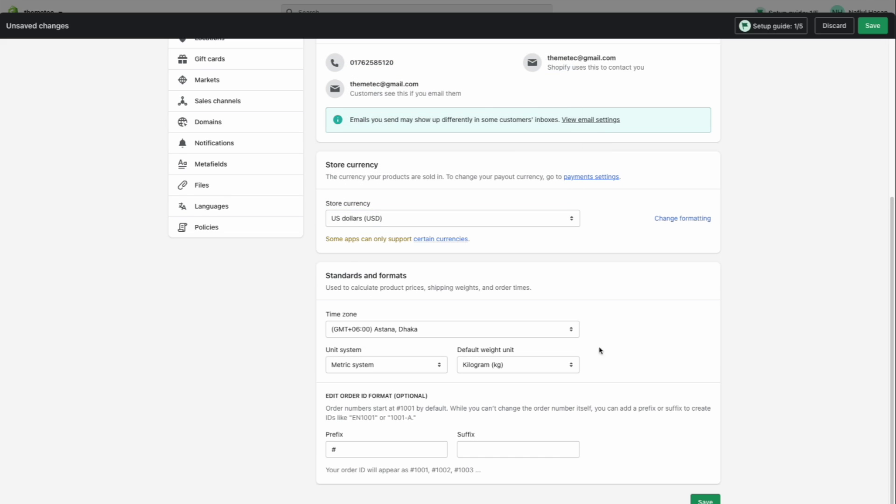
- Set the store's time zone to (GMT-08:00) Pacific Time (US & Canada) and save the store details
scroll(359, 300, "down", 1)
left_click(351, 315)
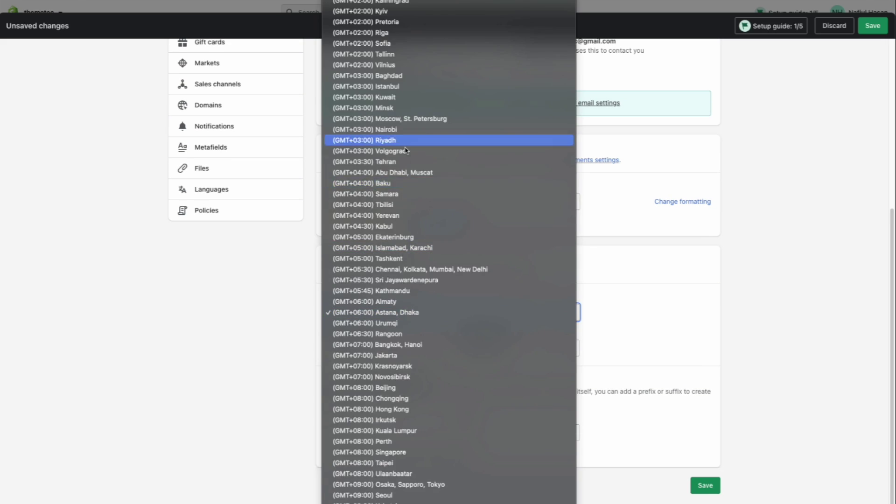
scroll(430, 316, "up", 10)
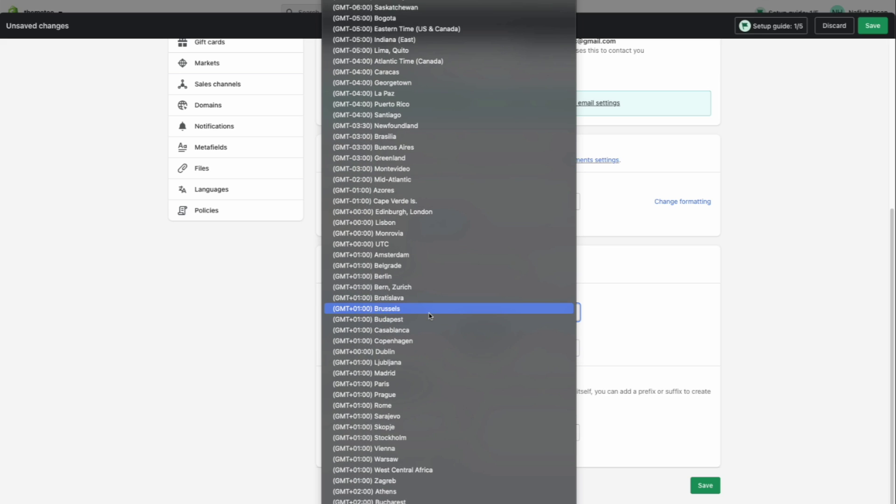
scroll(430, 316, "down", 12)
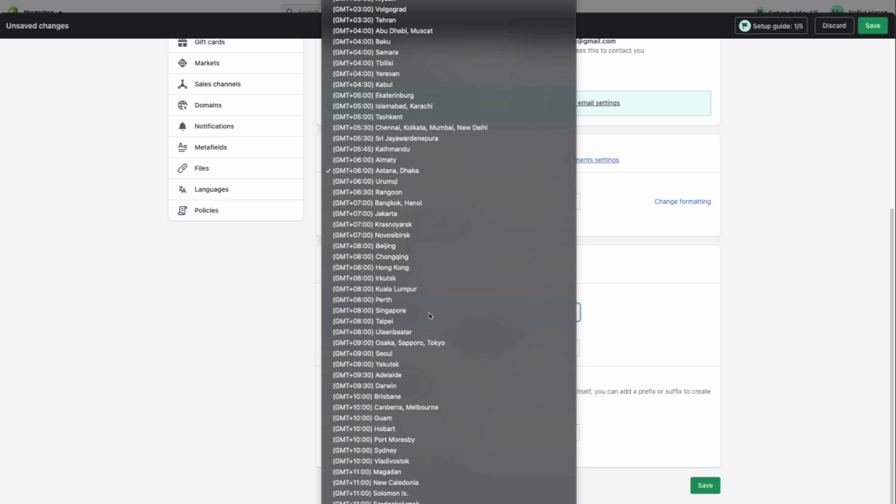
scroll(429, 316, "up", 12)
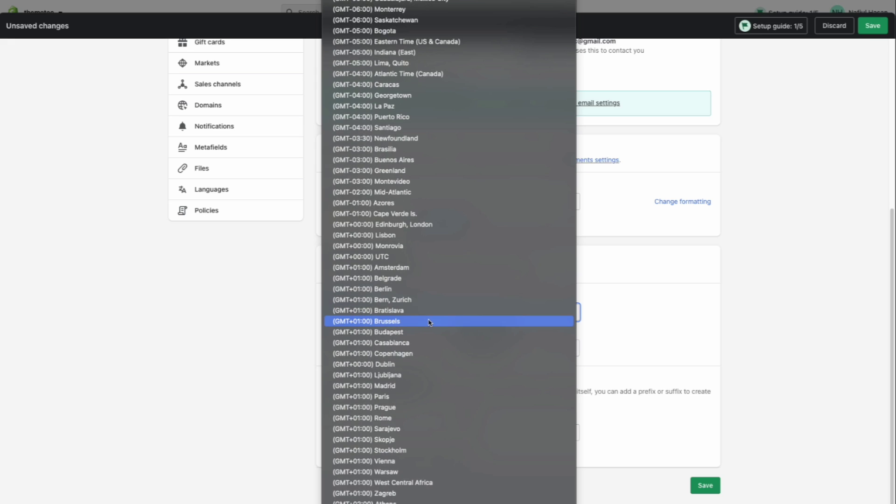
scroll(466, 154, "up", 2)
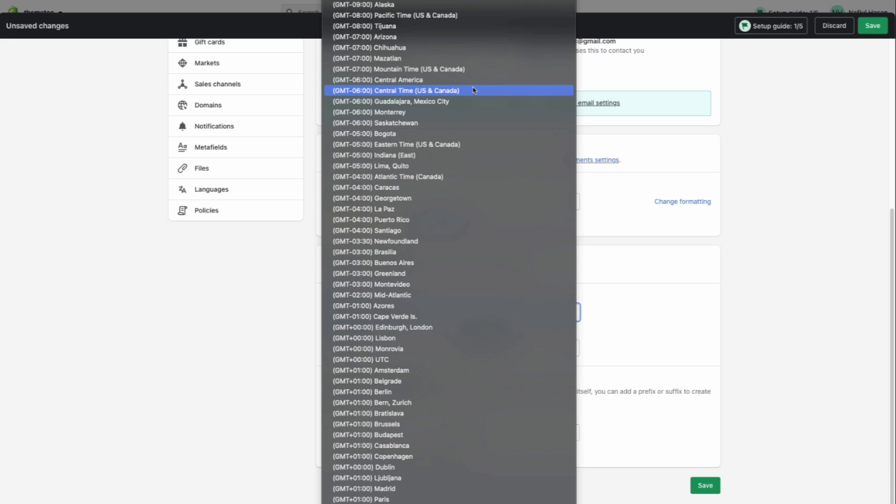
left_click(474, 15)
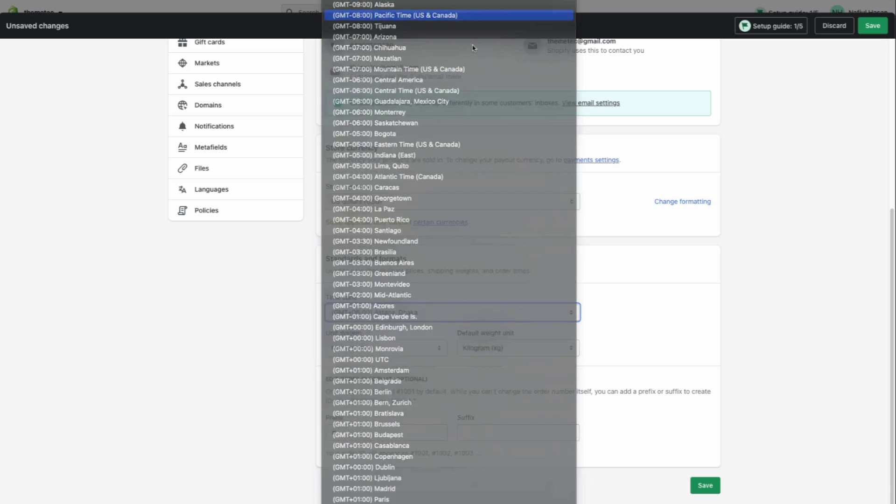
left_click(705, 485)
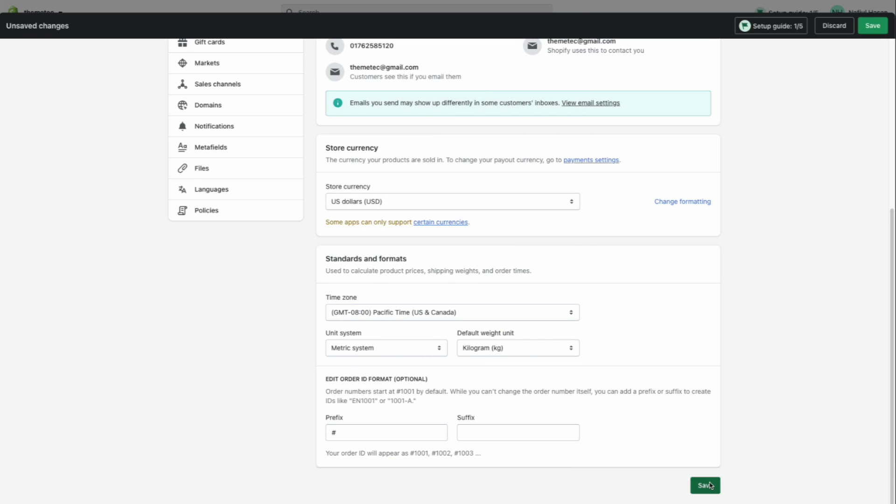
scroll(791, 375, "up", 5)
scroll(792, 376, "down", 4)
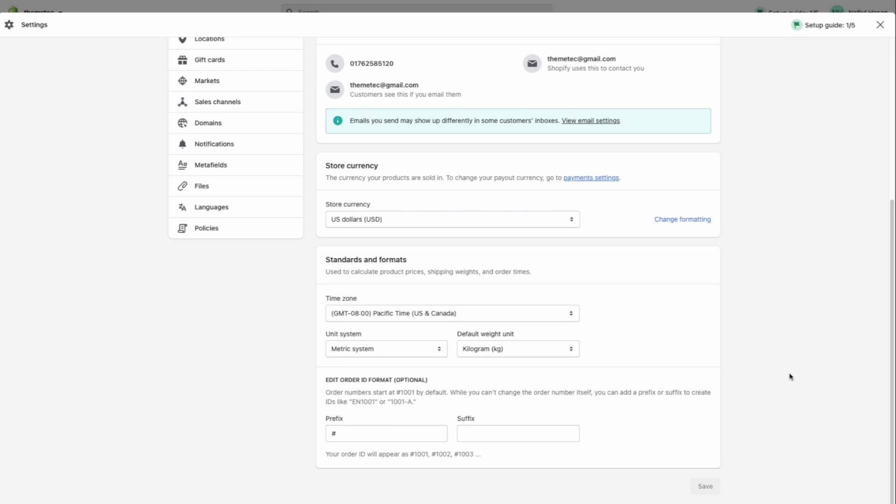
- Open the plan settings and check the trial's next billing date
left_click(236, 126)
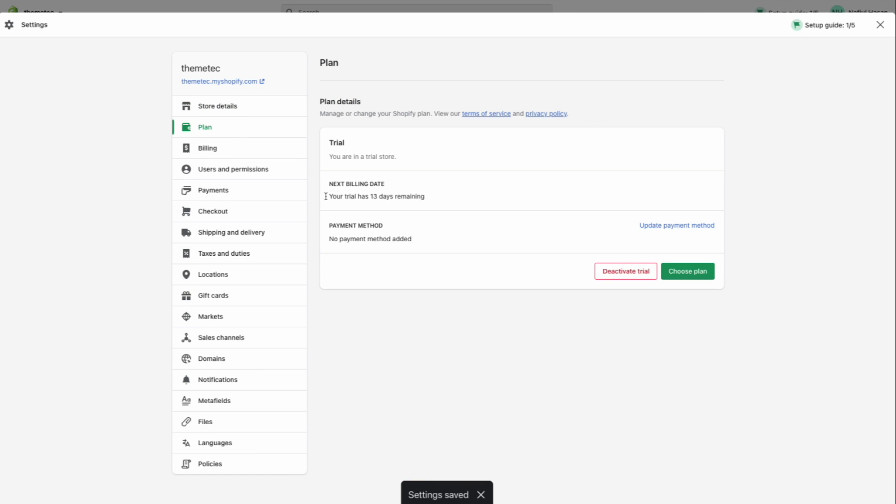
triple_click(356, 196)
left_click(448, 196)
triple_click(398, 196)
left_click(482, 196)
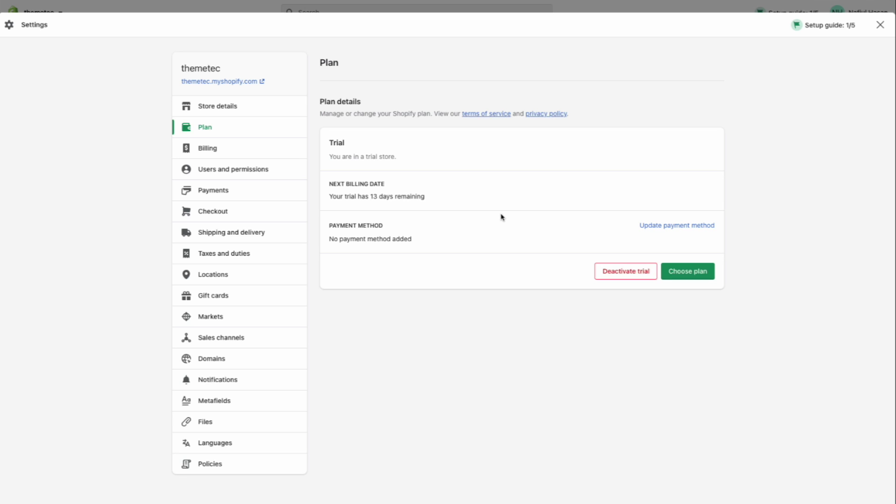
- Open the plan selection page and examine the Basic Shopify plan's original and discounted yearly-billing prices
left_click(691, 270)
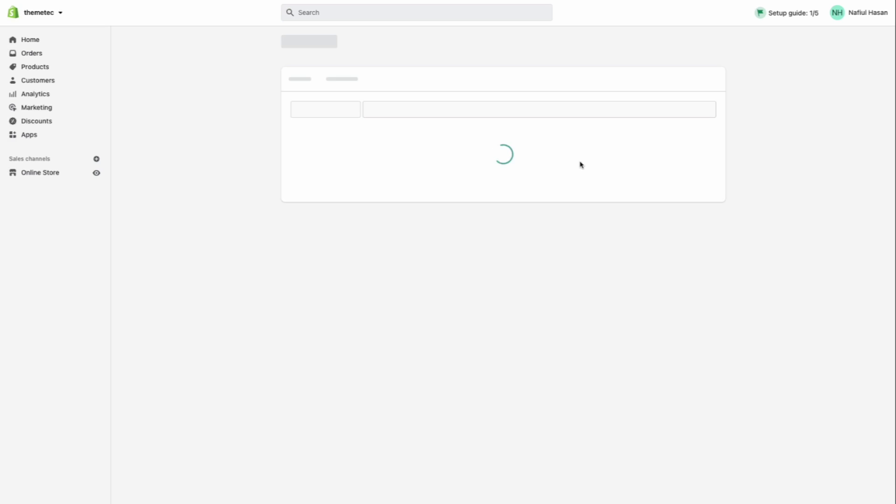
scroll(445, 212, "down", 2)
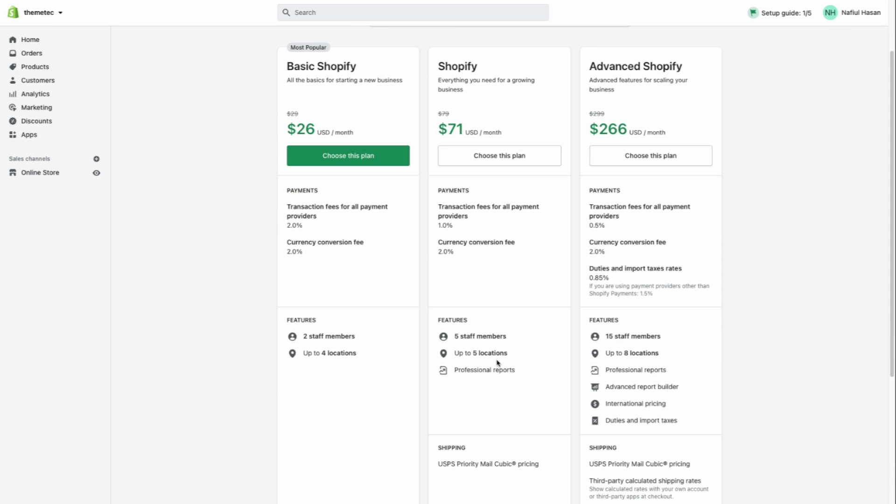
scroll(500, 364, "up", 2)
double_click(317, 150)
triple_click(317, 150)
double_click(306, 214)
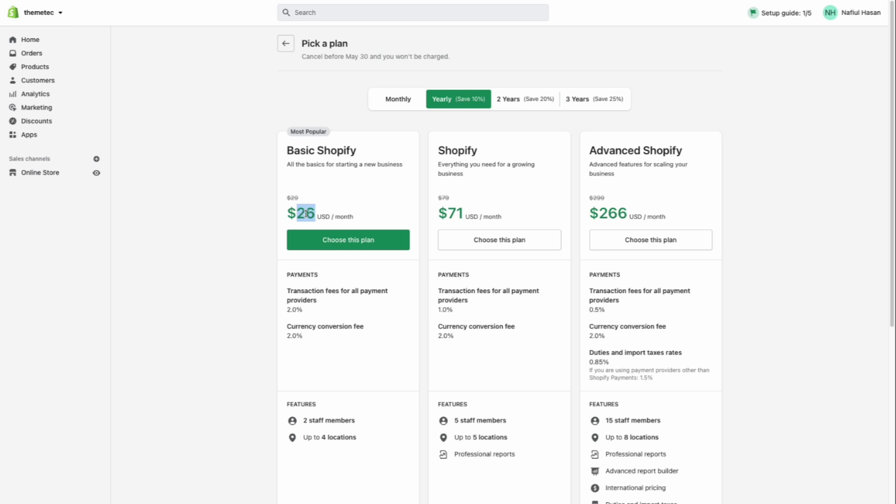
left_click(308, 214)
double_click(298, 211)
left_click(299, 212)
left_click_drag(286, 198, 327, 201)
left_click(329, 201)
- Compare the prices of the Shopify and Advanced Shopify plans
double_click(449, 147)
double_click(450, 212)
left_click(453, 212)
triple_click(630, 150)
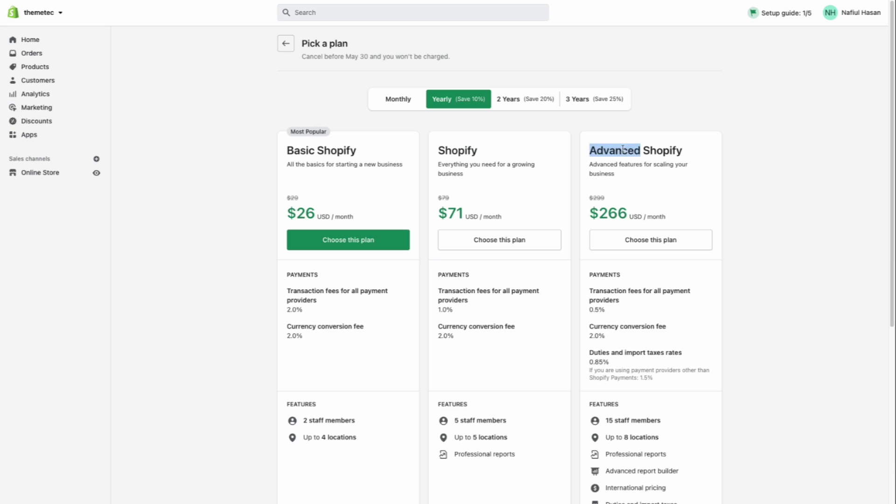
left_click_drag(628, 218, 599, 214)
left_click(602, 207)
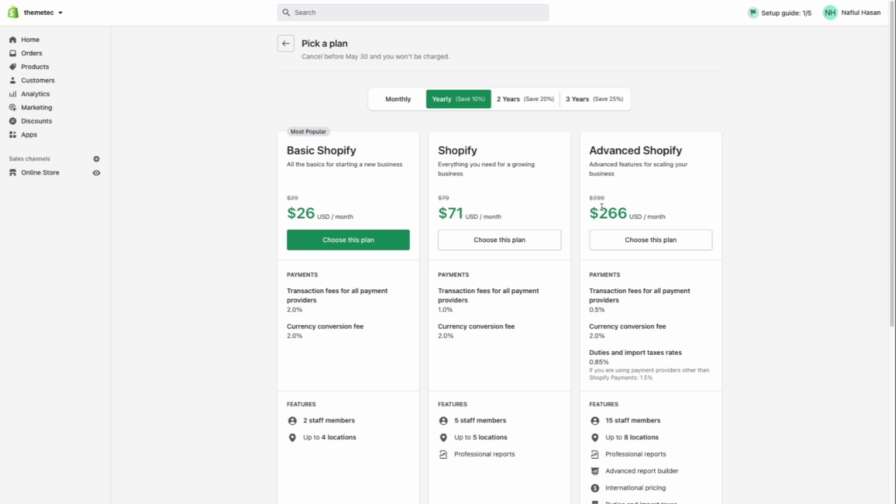
double_click(602, 207)
- Examine each plan's payment fees, features and shipping options, plus the features included in all plans
scroll(381, 288, "down", 2)
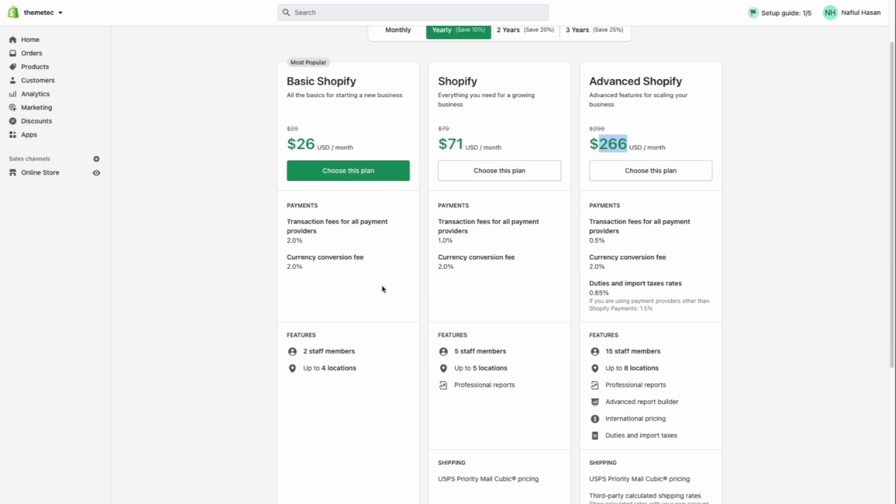
left_click_drag(274, 178, 359, 342)
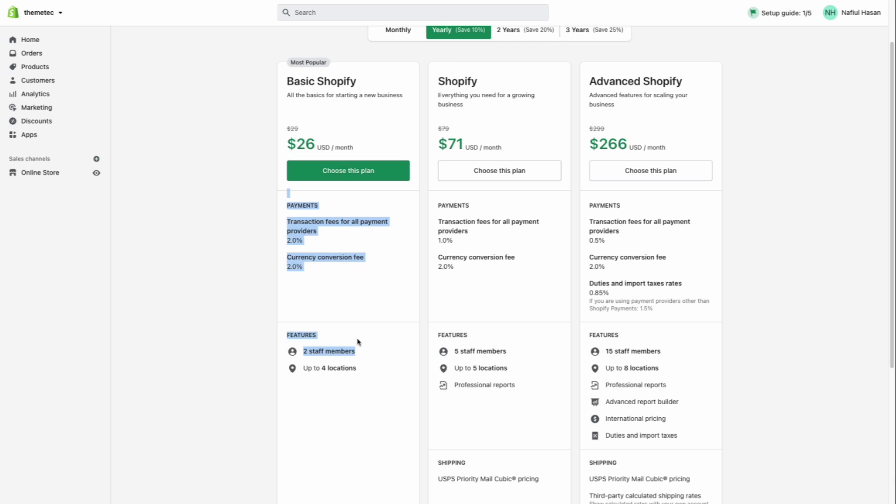
left_click_drag(416, 186, 699, 494)
left_click(676, 444)
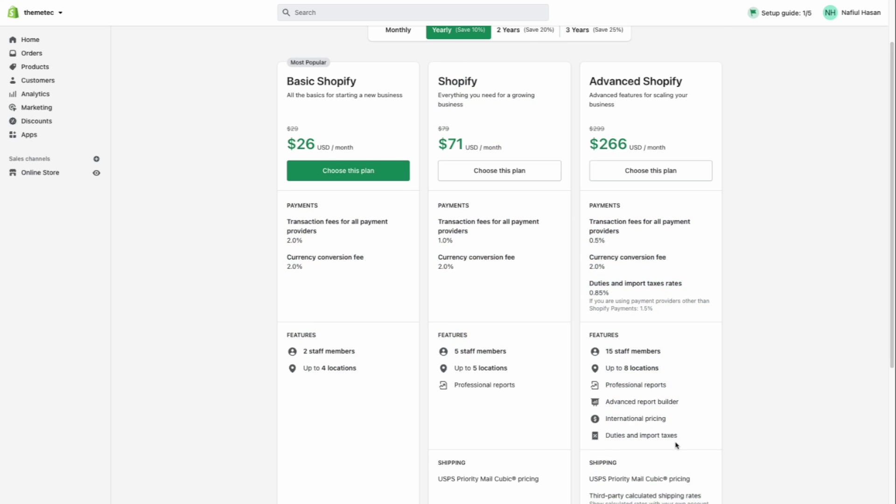
scroll(676, 446, "down", 5)
scroll(676, 445, "up", 3)
left_click_drag(676, 448, 621, 158)
left_click_drag(360, 210, 571, 498)
left_click(518, 423)
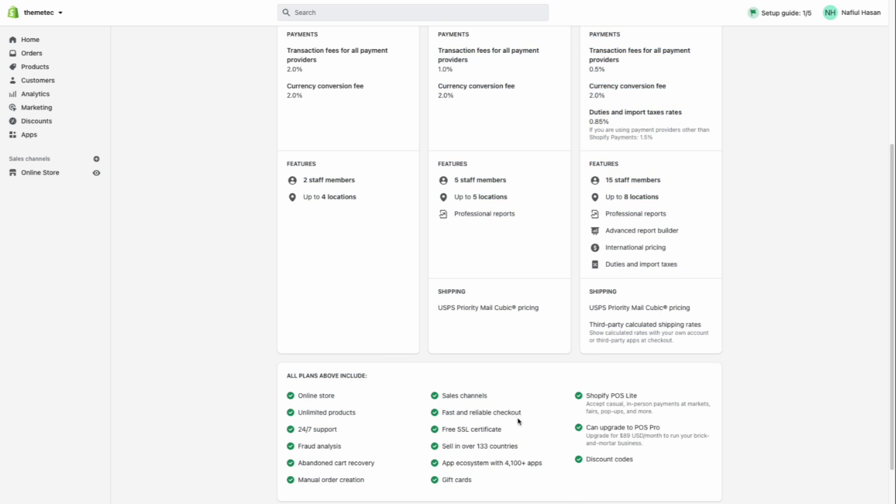
- Check the Basic Shopify plan, view the plan prices with monthly billing, and return to the plan settings
scroll(503, 440, "up", 5)
double_click(319, 153)
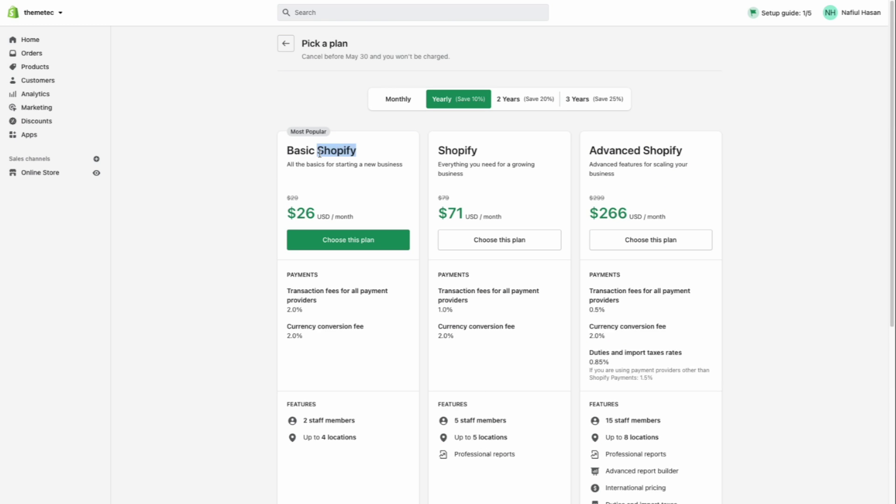
triple_click(319, 153)
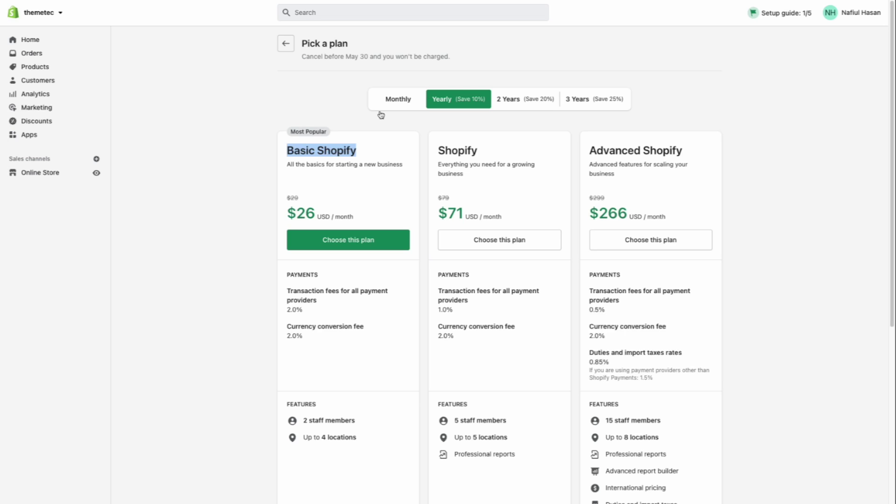
left_click(400, 102)
left_click(414, 105)
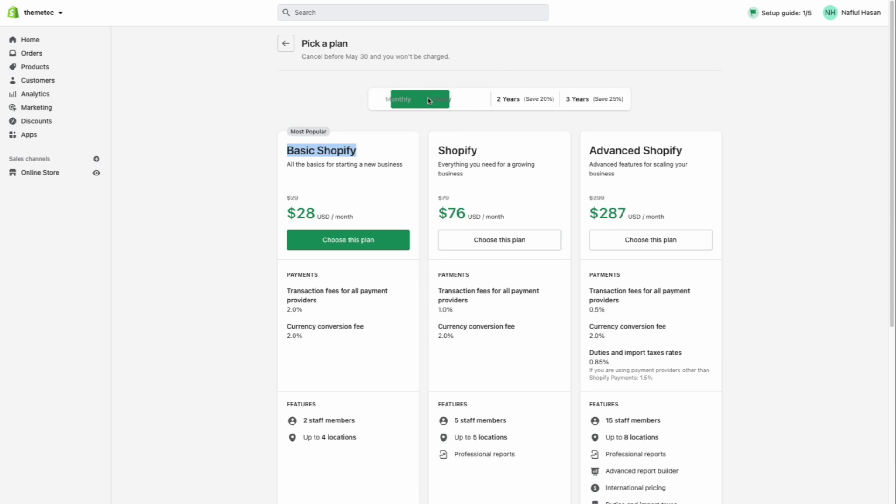
left_click(279, 45)
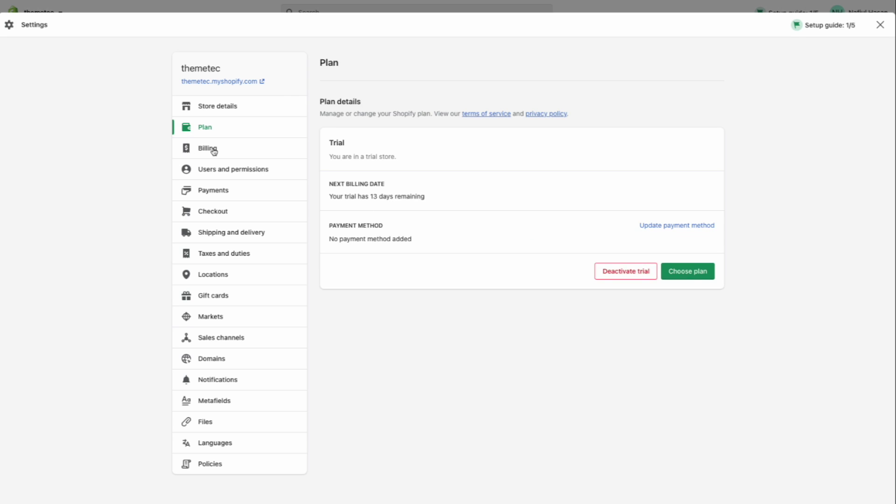
- Open the billing settings and review the payment methods, recent subscriptions, current bill and statement of charges
left_click(207, 148)
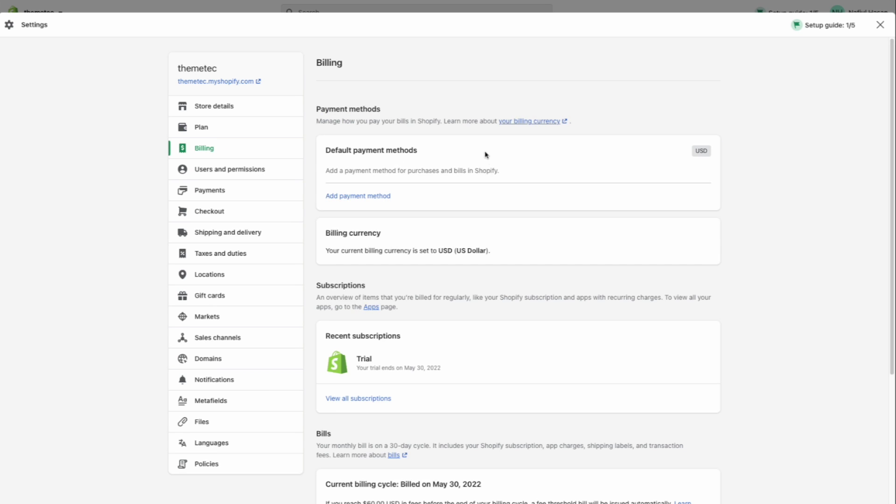
scroll(444, 131, "down", 2)
left_click_drag(326, 226, 464, 233)
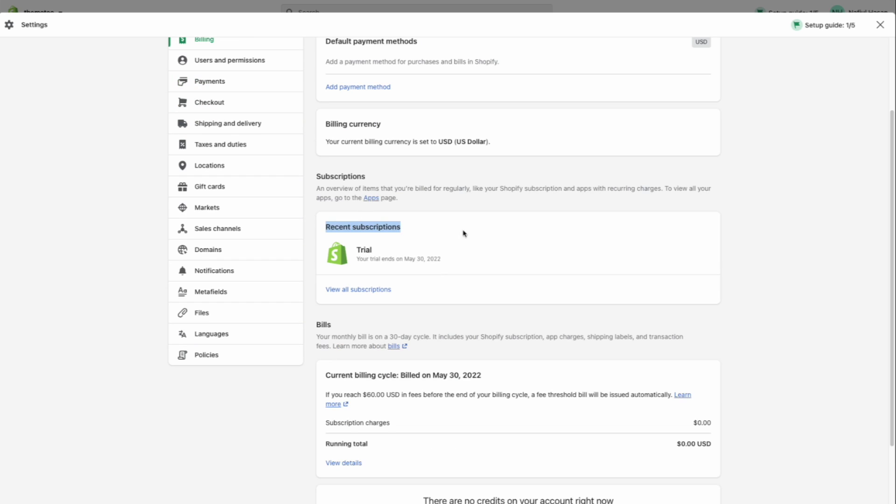
scroll(360, 322, "down", 3)
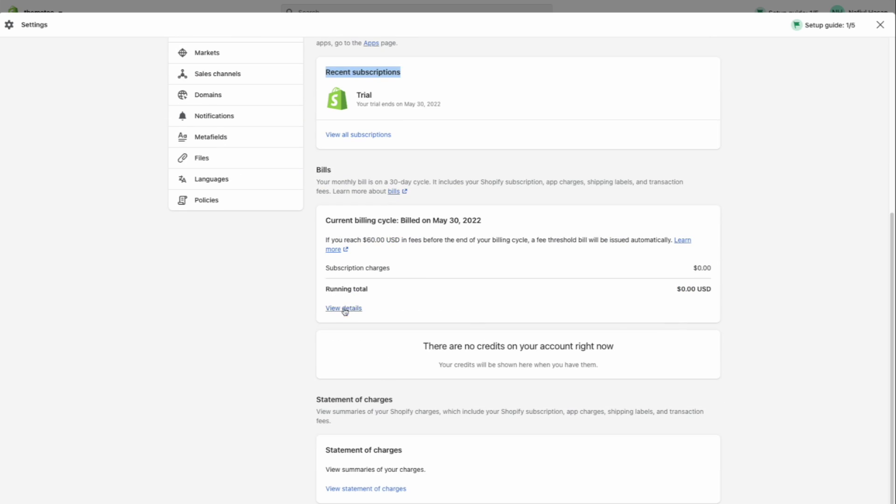
left_click_drag(726, 232, 555, 442)
scroll(344, 288, "up", 6)
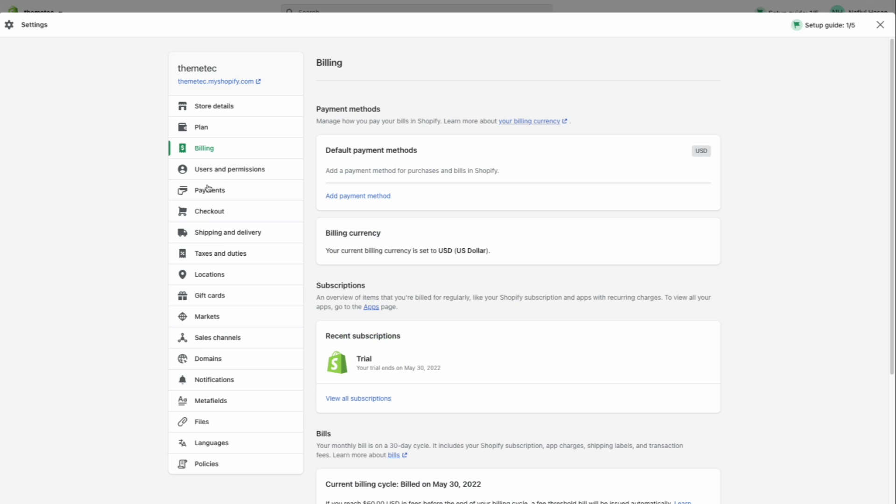
- Open the users and permissions settings and review the store owner, staff and collaborator sections
left_click(229, 175)
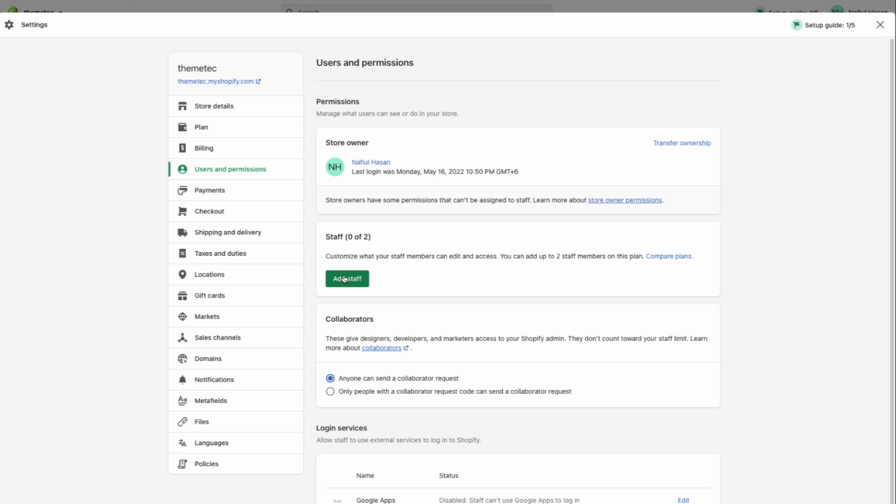
scroll(373, 286, "down", 1)
scroll(467, 299, "up", 1)
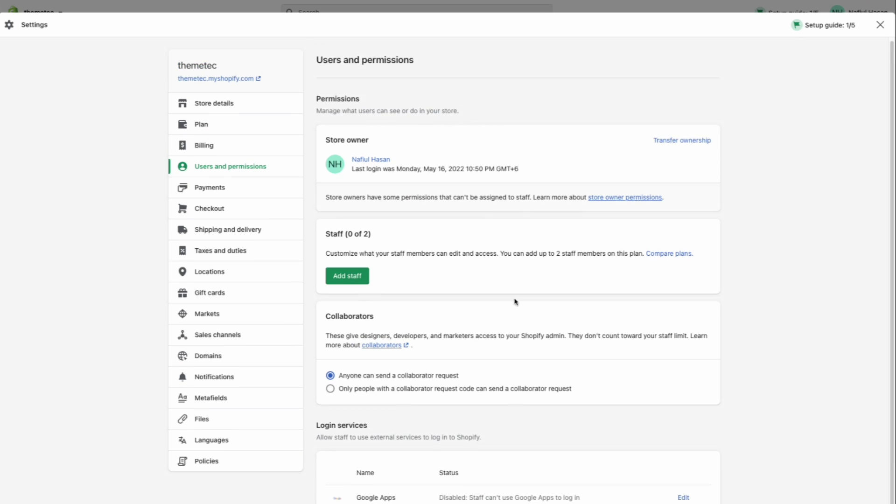
- Open the payments settings and bring up the selection of payment providers
left_click(221, 188)
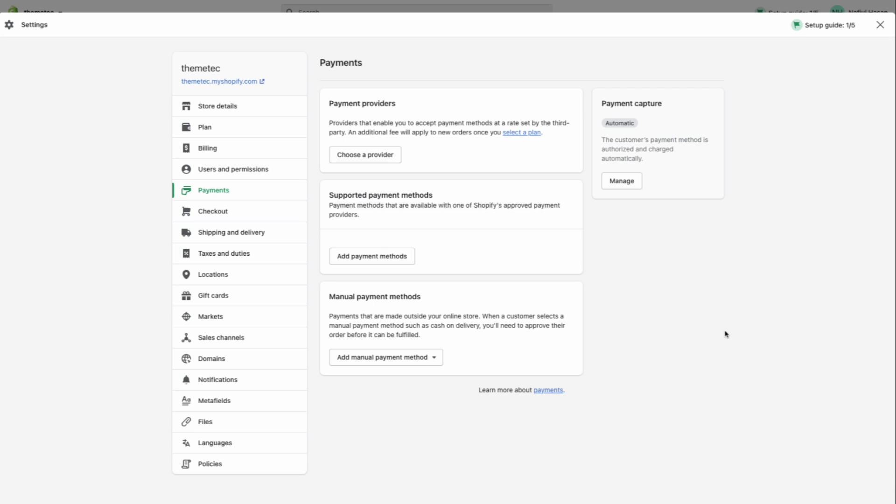
triple_click(356, 103)
left_click(356, 157)
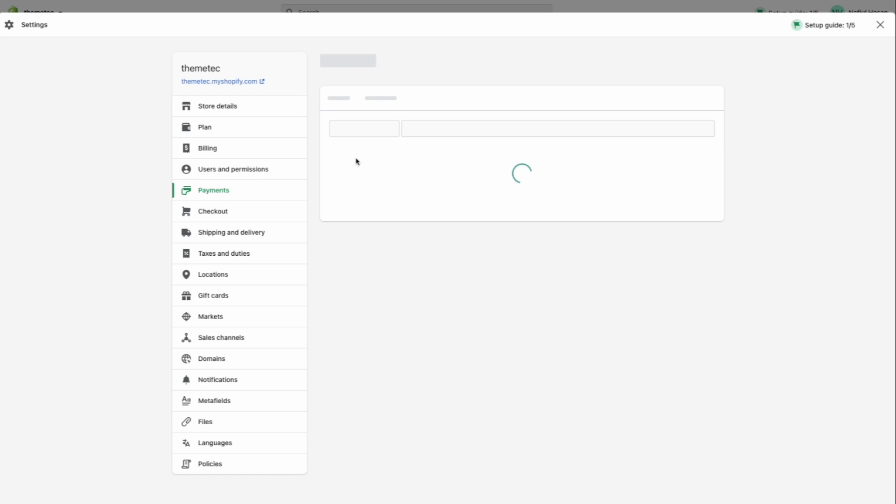
- Look through the third-party payment providers, return to the payments settings and view the available manual payment methods
scroll(441, 242, "down", 15)
scroll(468, 341, "up", 15)
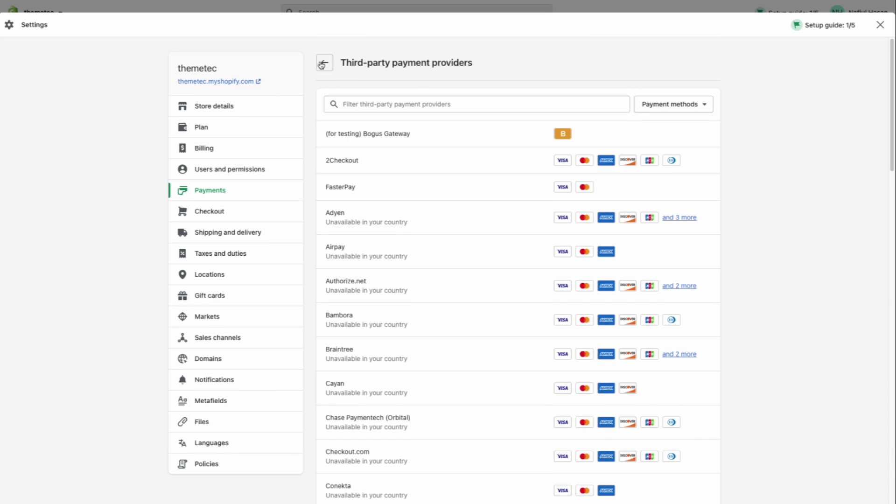
left_click(321, 64)
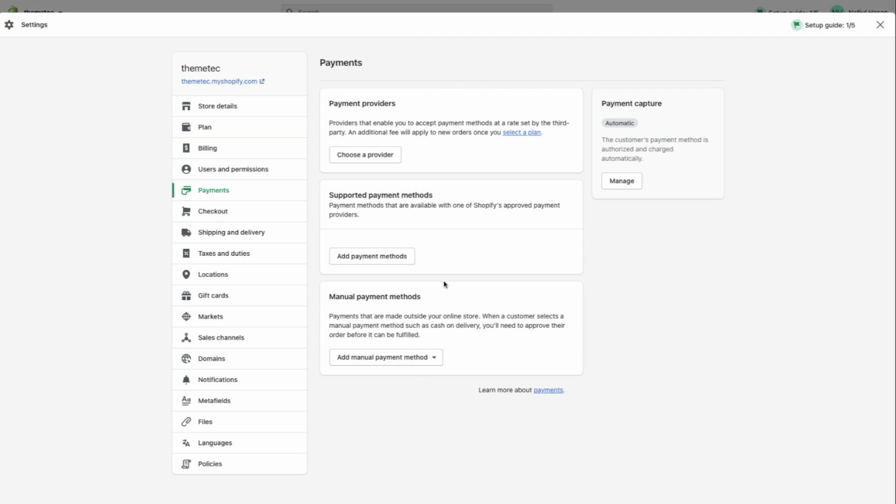
left_click(380, 363)
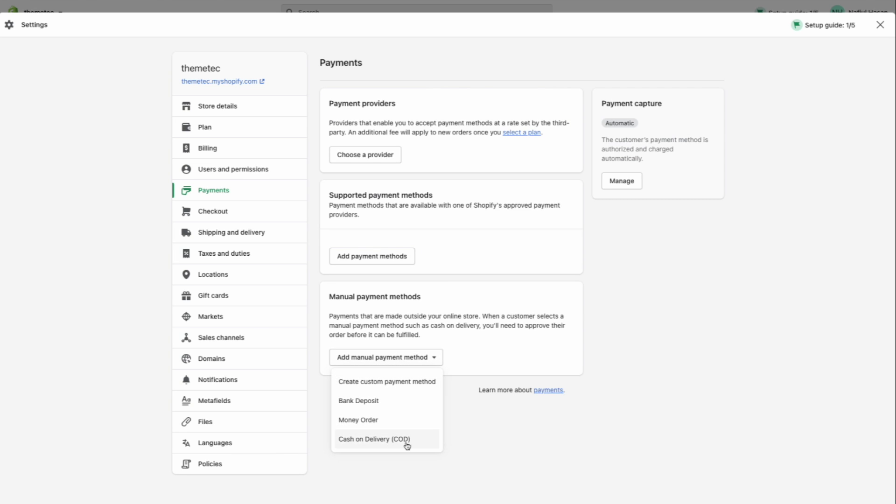
left_click(426, 416)
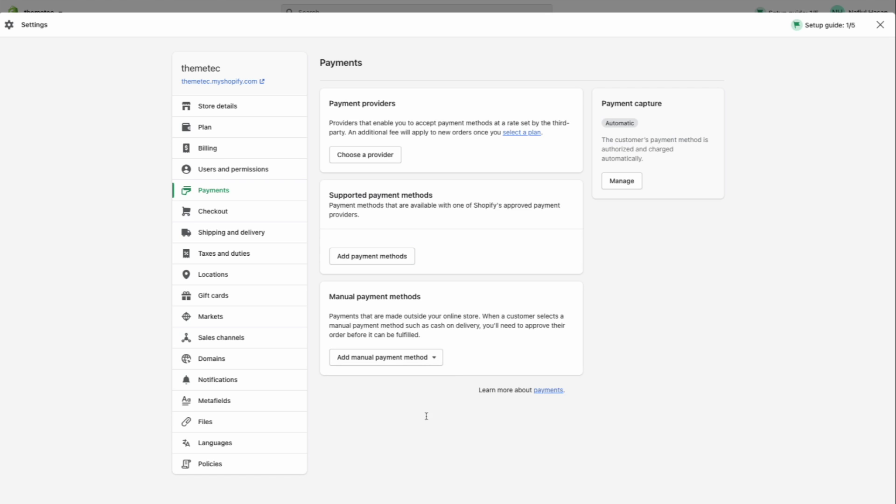
- Open the checkout settings and set customer accounts to "Accounts are optional"
left_click(213, 216)
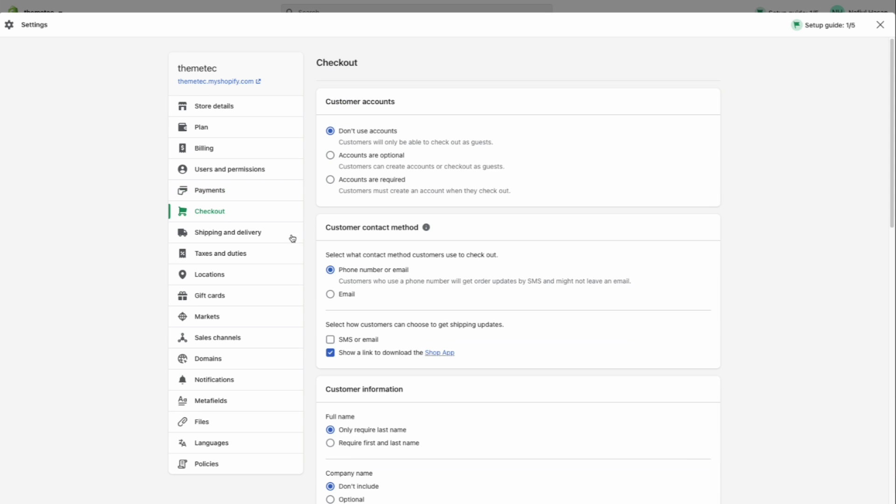
scroll(460, 234, "down", 9)
scroll(457, 239, "up", 9)
left_click_drag(400, 131, 336, 138)
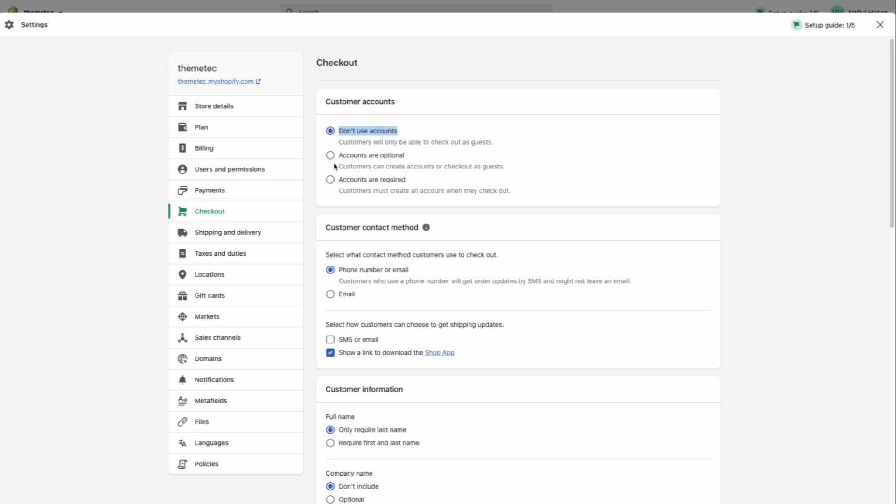
left_click(331, 157)
left_click_drag(417, 166, 336, 160)
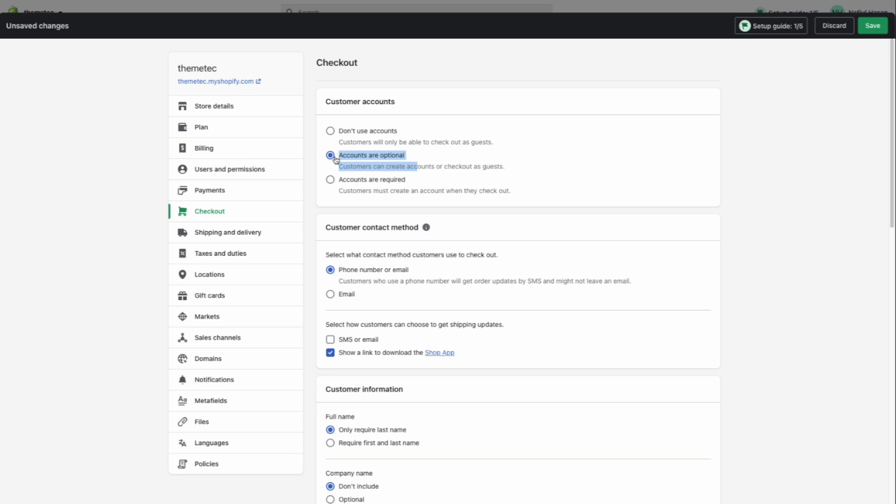
left_click_drag(425, 183, 343, 178)
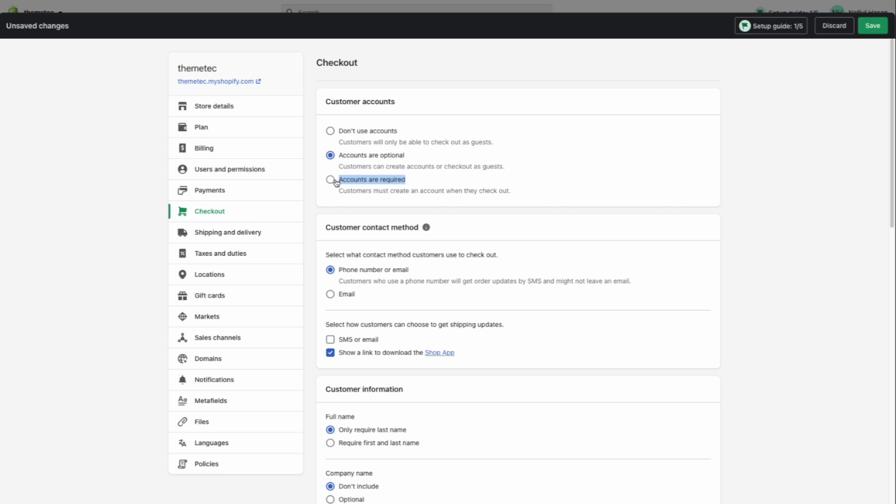
- Review the customer contact method section and enable SMS or email as a way for customers to get shipping updates
left_click(368, 231)
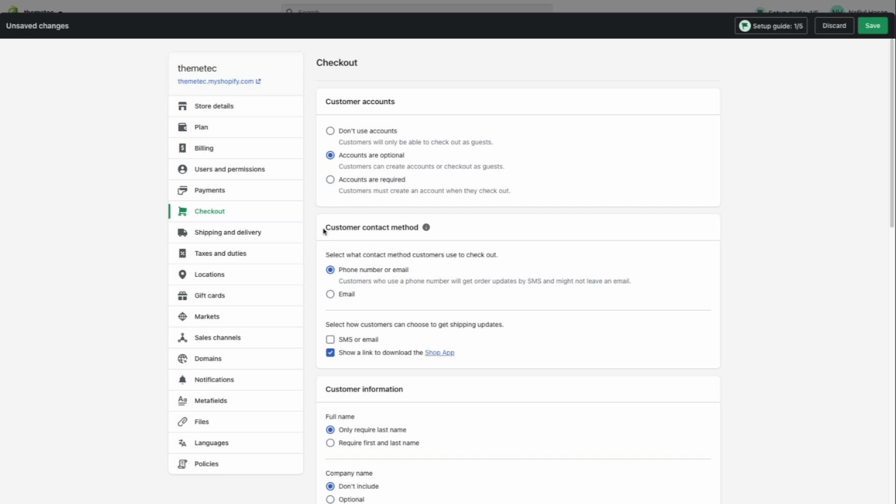
scroll(323, 231, "down", 1)
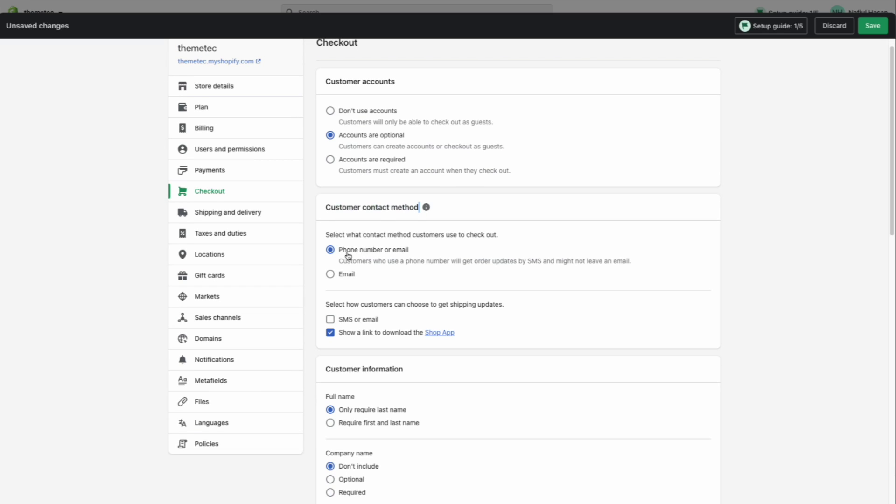
left_click_drag(422, 256, 339, 252)
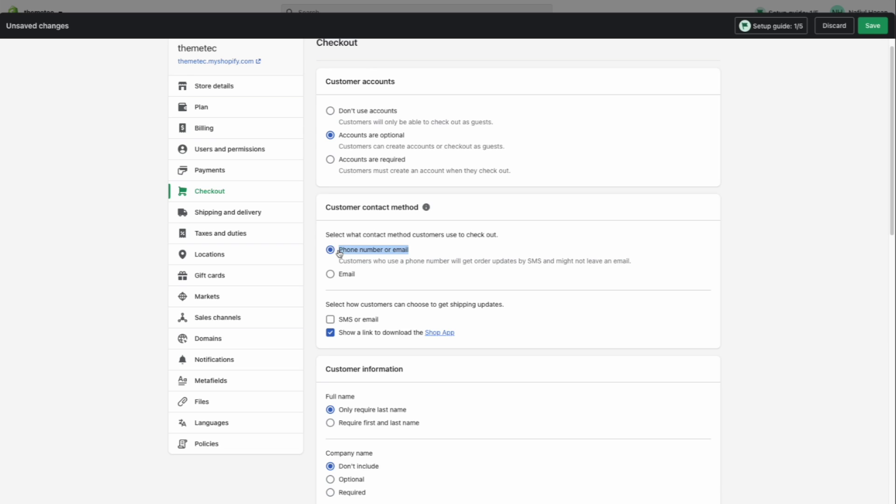
scroll(339, 252, "down", 3)
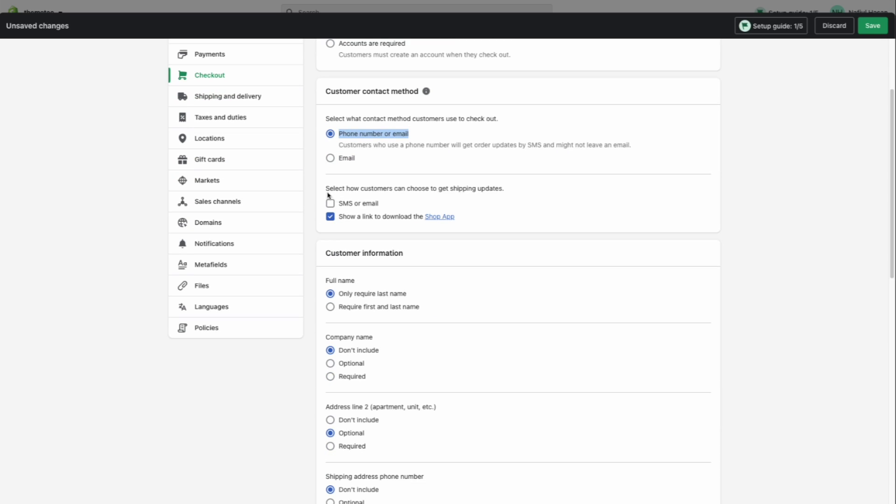
left_click_drag(325, 188, 513, 190)
left_click(514, 190)
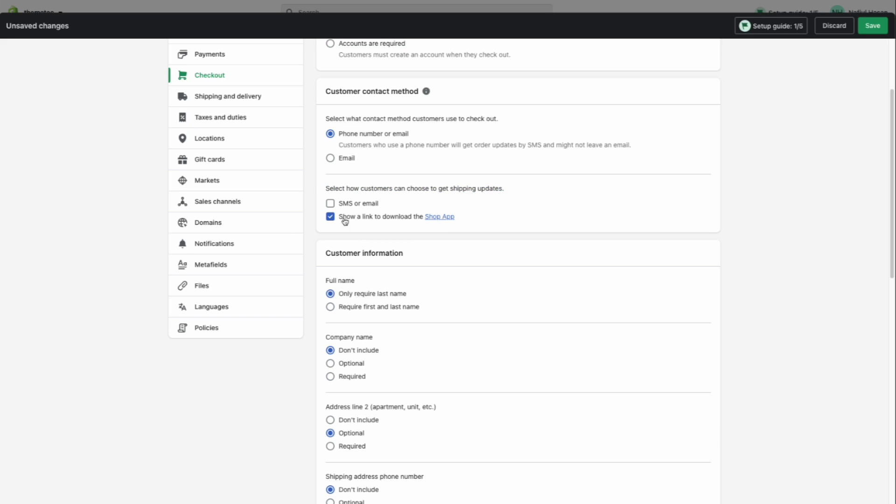
left_click_drag(344, 217, 441, 221)
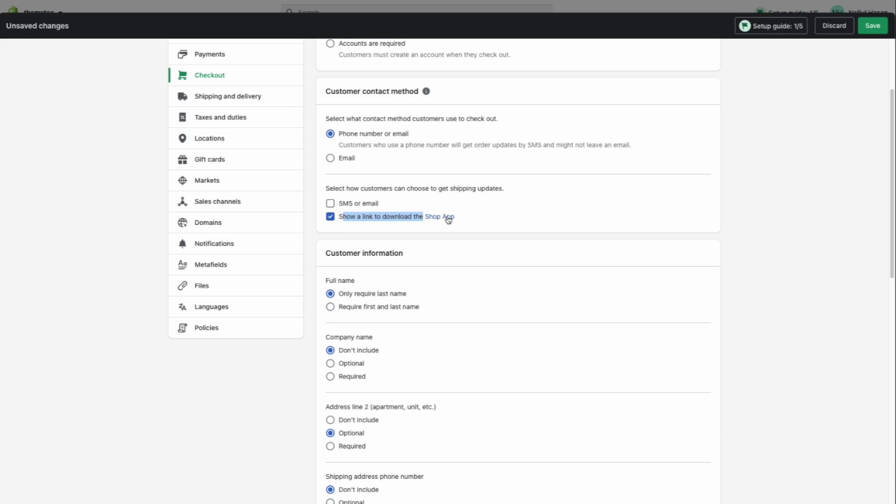
left_click(441, 219)
left_click(354, 204)
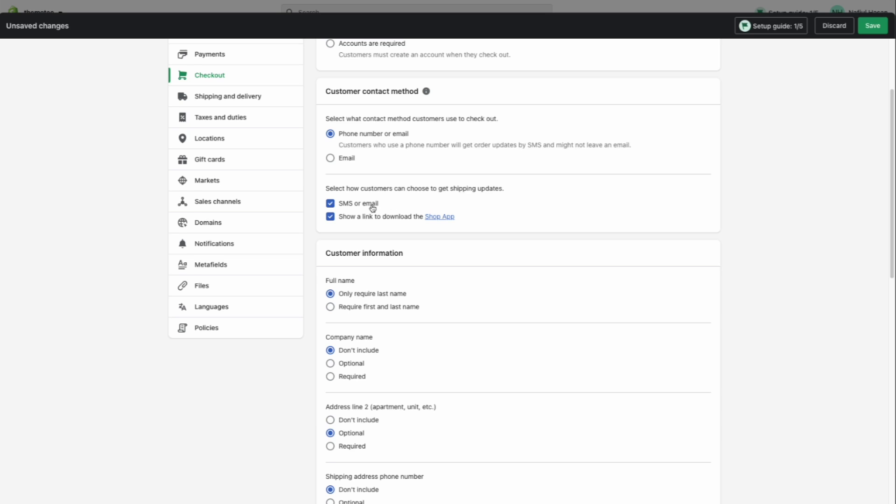
- Examine the remaining checkout settings, from customer information and tipping through marketing consent to the checkout language
scroll(372, 206, "down", 3)
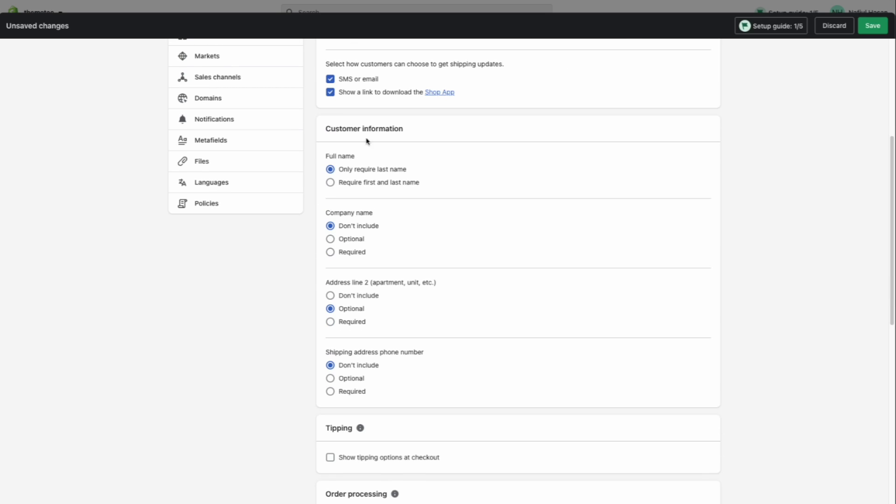
triple_click(348, 130)
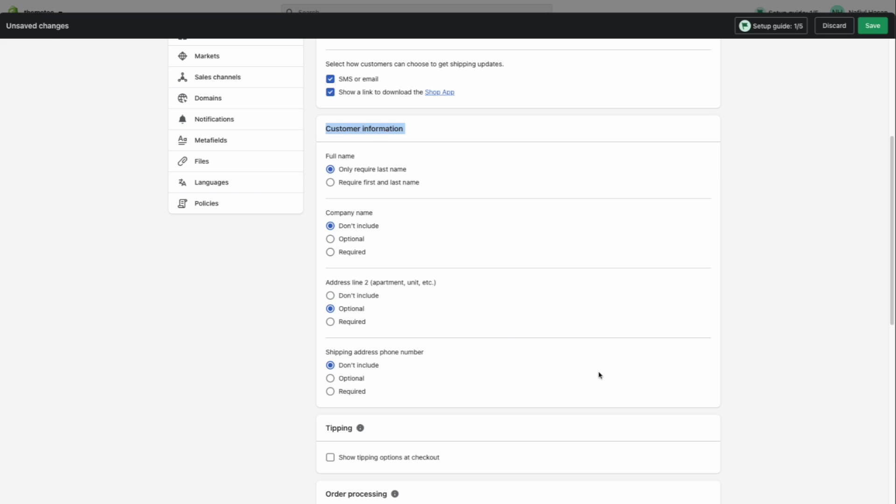
left_click_drag(520, 362, 382, 191)
left_click(275, 329)
scroll(365, 320, "down", 3)
scroll(368, 320, "down", 3)
scroll(360, 166, "down", 2)
scroll(340, 175, "down", 5)
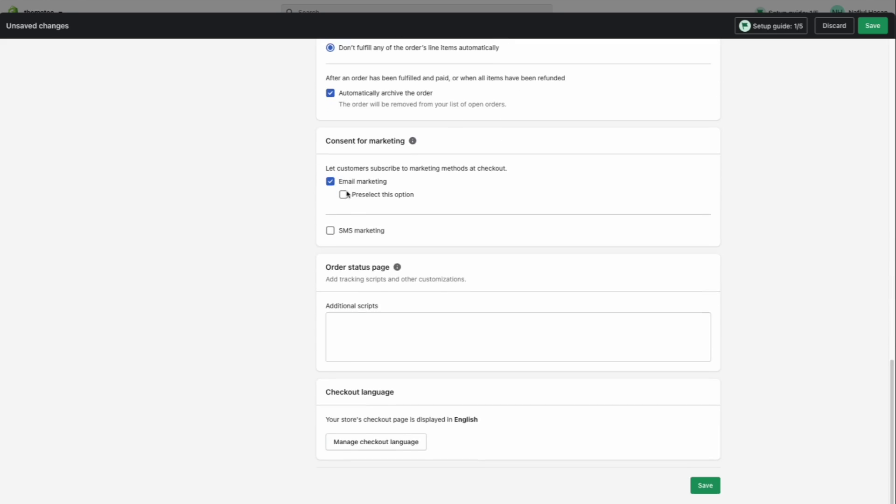
scroll(434, 354, "up", 15)
- Open the shipping and delivery settings and bring up the general shipping profile with its zones and rates
left_click(222, 232)
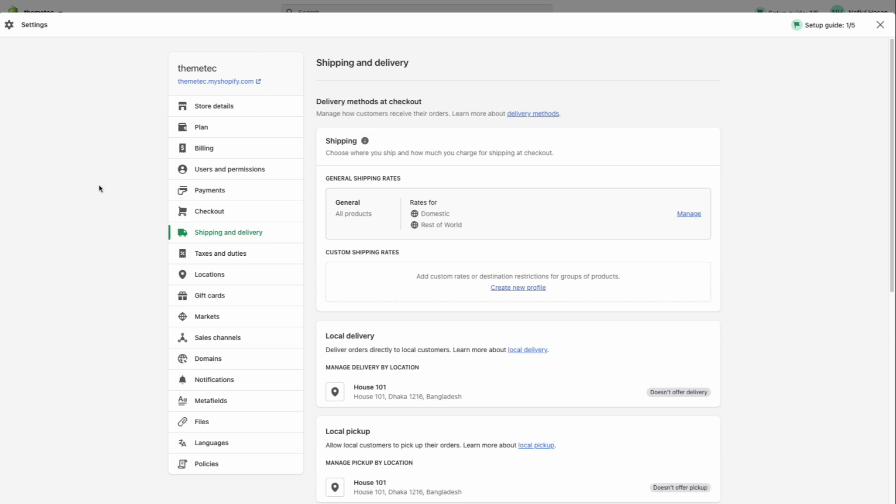
double_click(339, 141)
left_click_drag(334, 177, 408, 180)
left_click(461, 181)
left_click(688, 213)
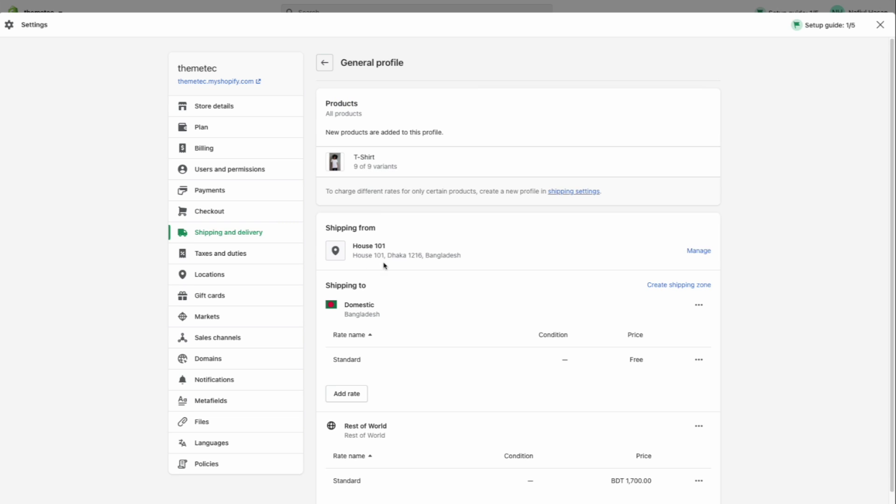
scroll(360, 230, "down", 2)
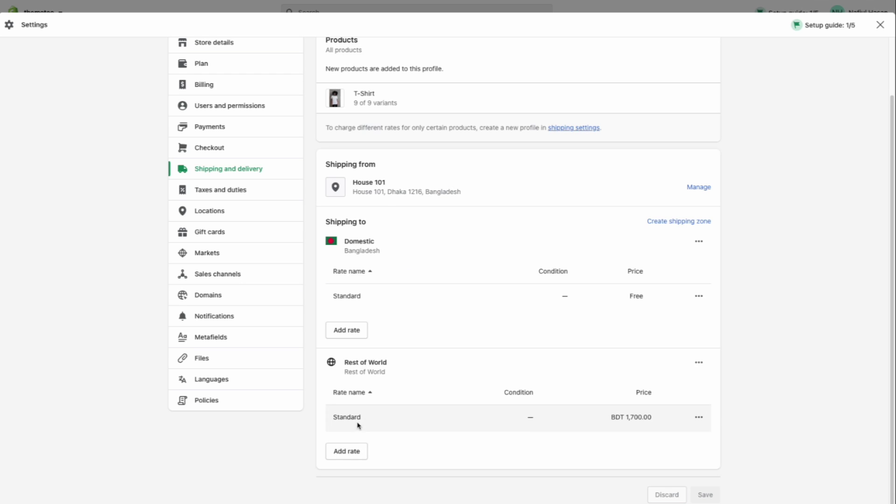
left_click(346, 452)
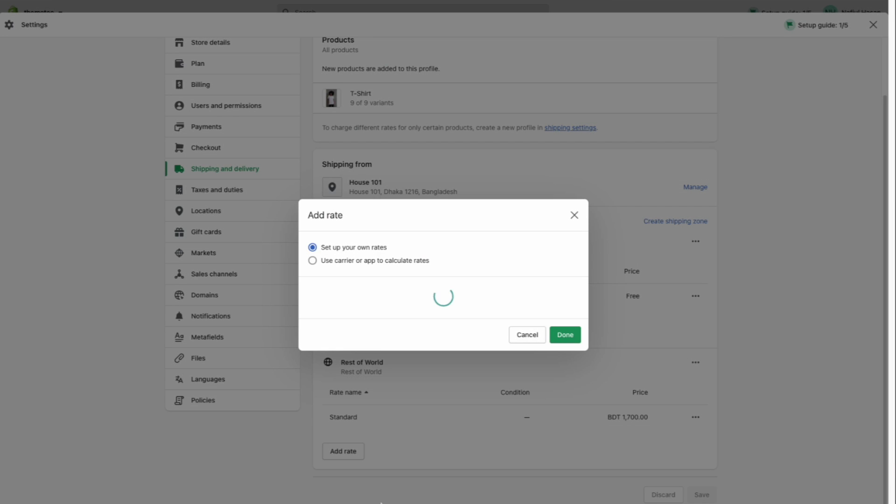
left_click(347, 288)
left_click(357, 248)
left_click(349, 249)
left_click(513, 353)
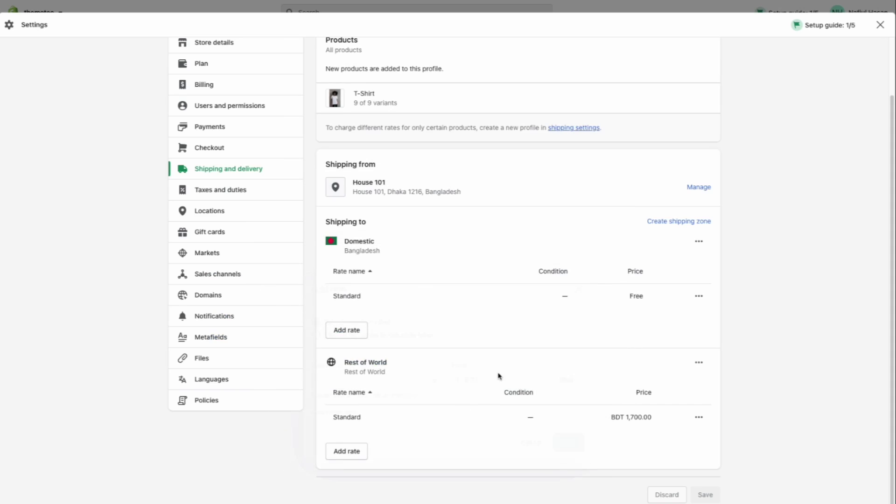
- Edit the Rest of World shipping zone so that it covers the United States instead of the rest of the world
left_click(702, 367)
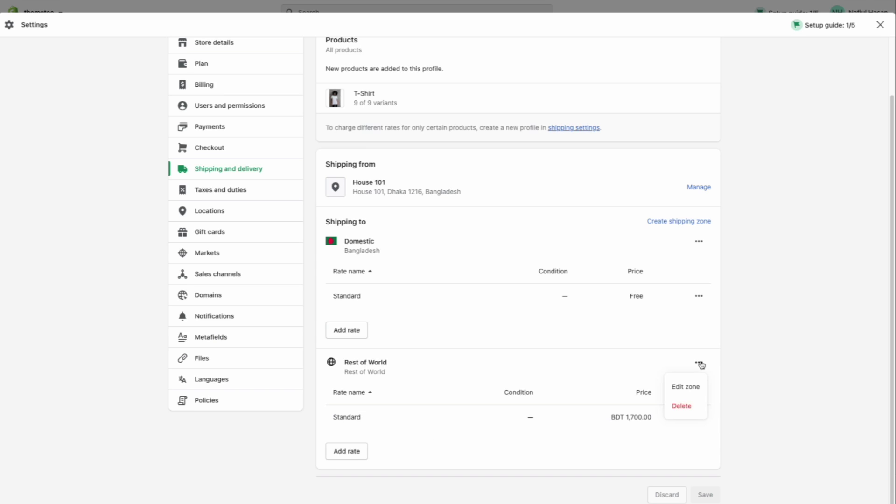
left_click(698, 391)
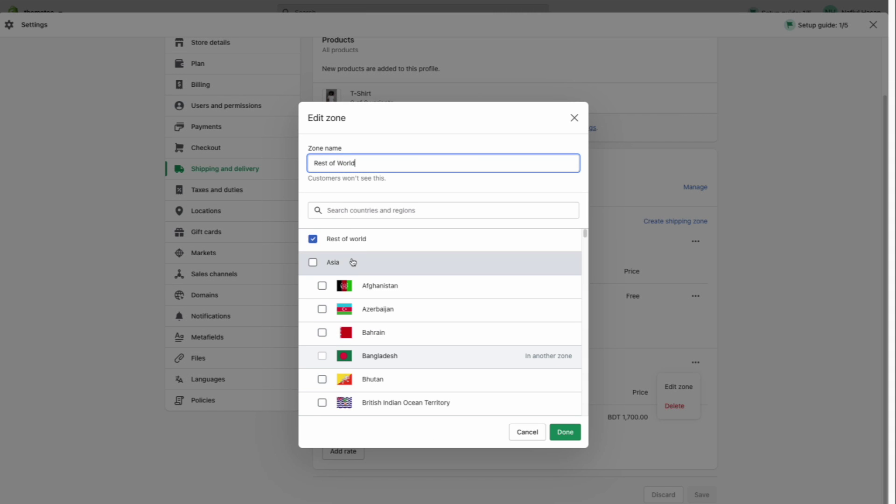
left_click(322, 243)
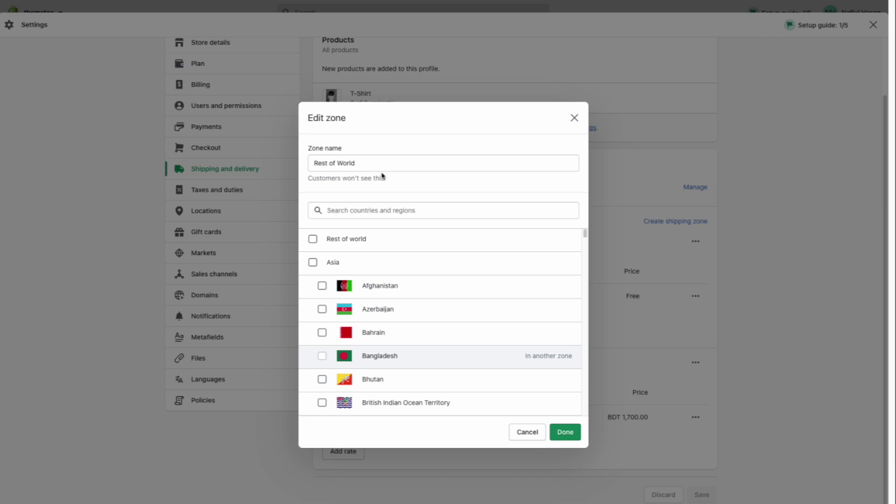
left_click(384, 213)
type("unite")
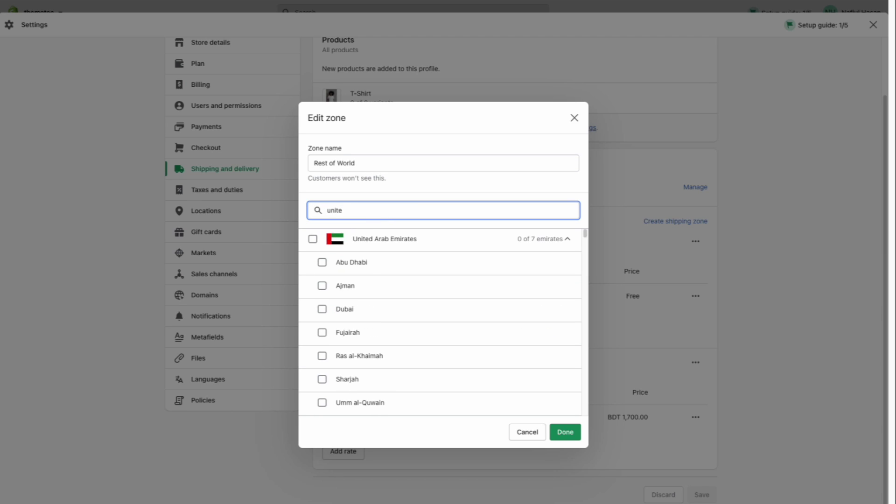
type("d states")
left_click(386, 238)
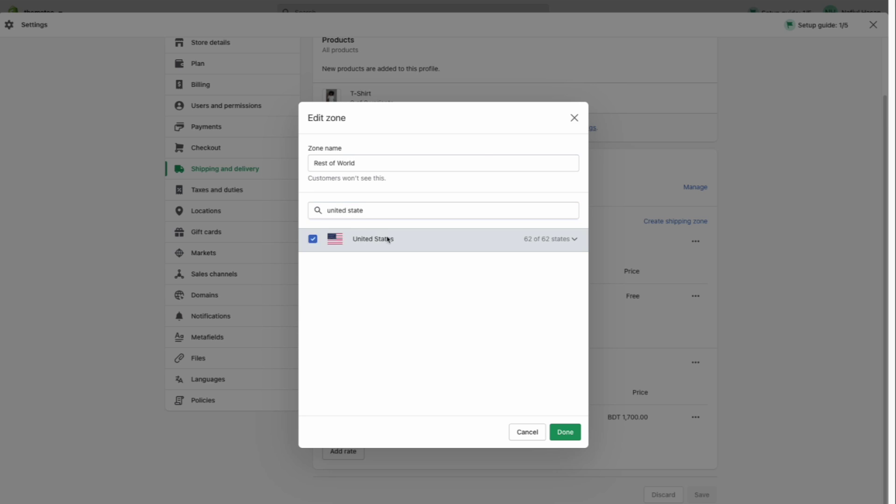
left_click(566, 431)
- Set the price of the Standard rate in the Rest of World zone to BDT 2000 and save the shipping profile
scroll(536, 299, "down", 1)
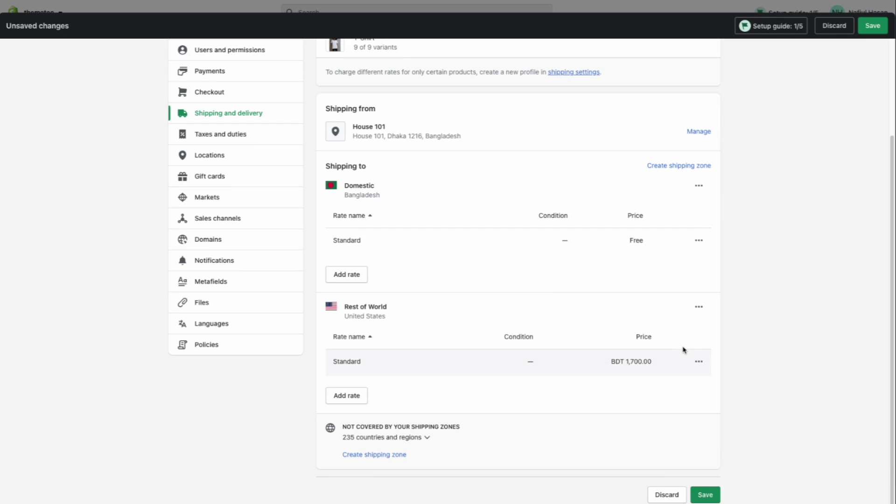
left_click(698, 362)
left_click(685, 384)
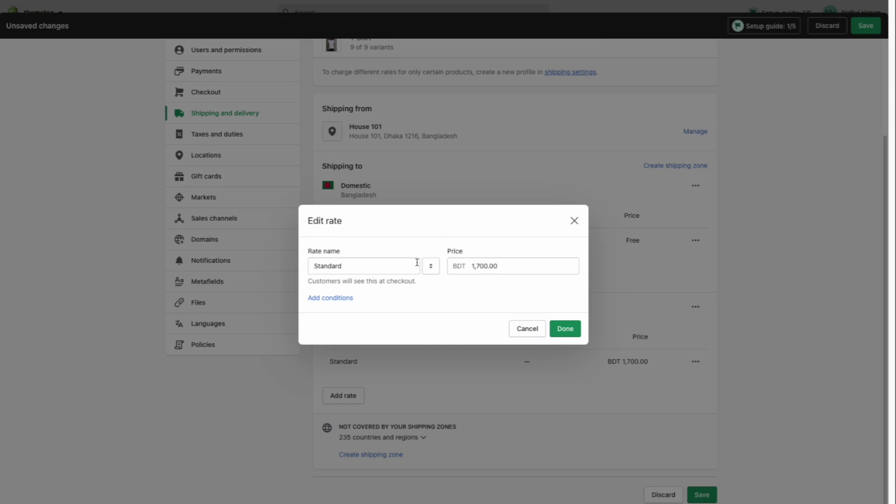
double_click(343, 268)
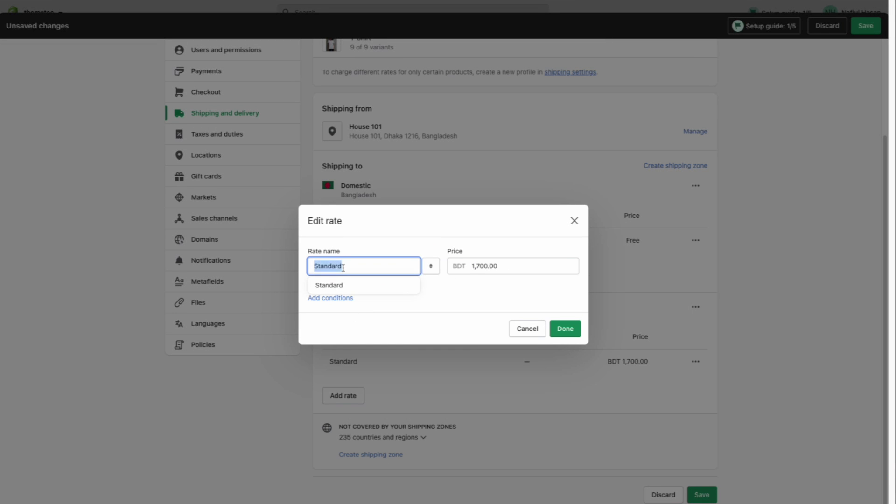
key("Tab")
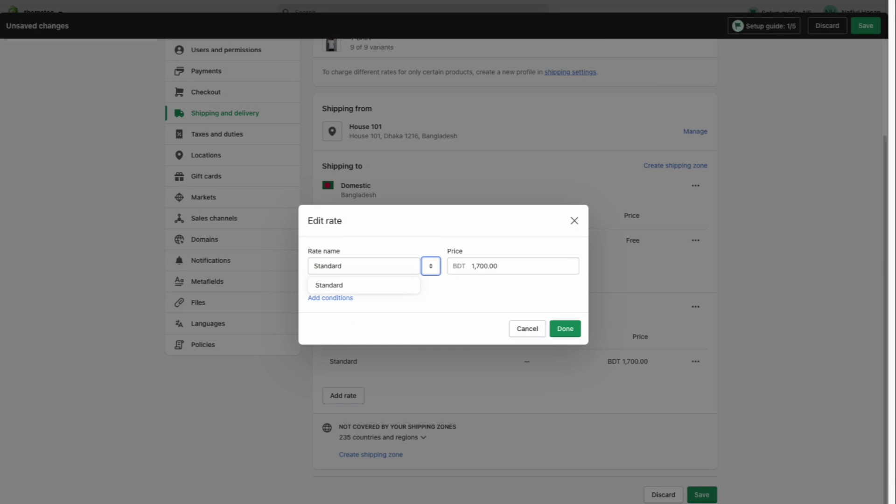
key("Tab")
type("2")
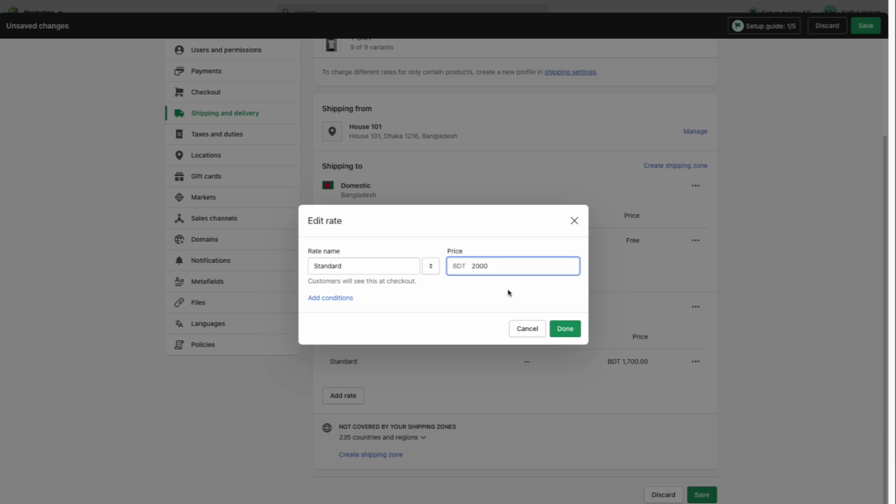
left_click(558, 333)
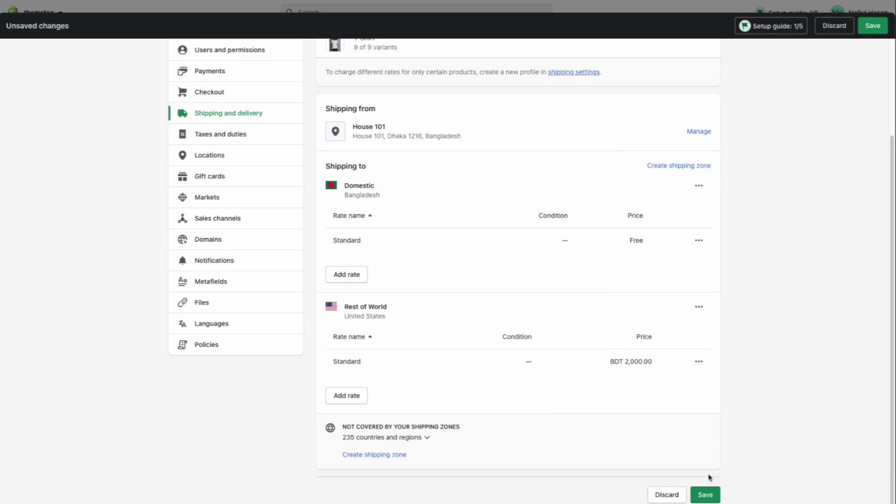
left_click(705, 493)
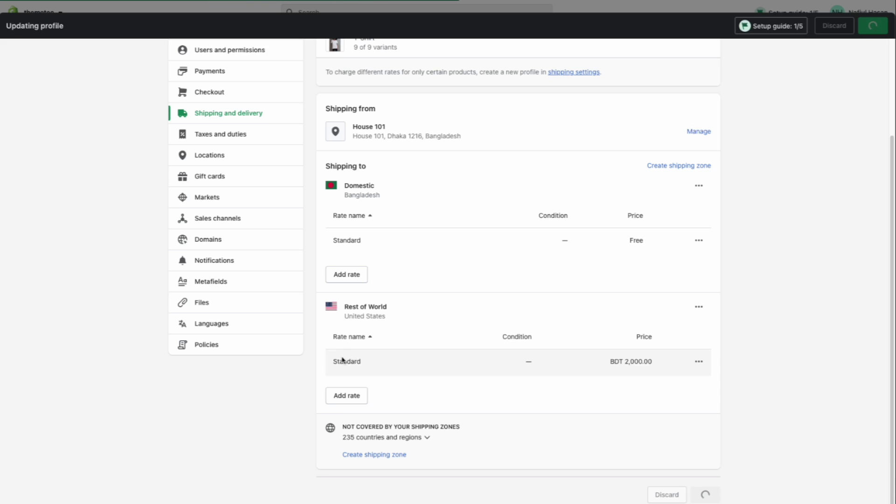
- Review the Rest of World rate and the regions not covered by any shipping zone, and return to the shipping and delivery overview
double_click(356, 362)
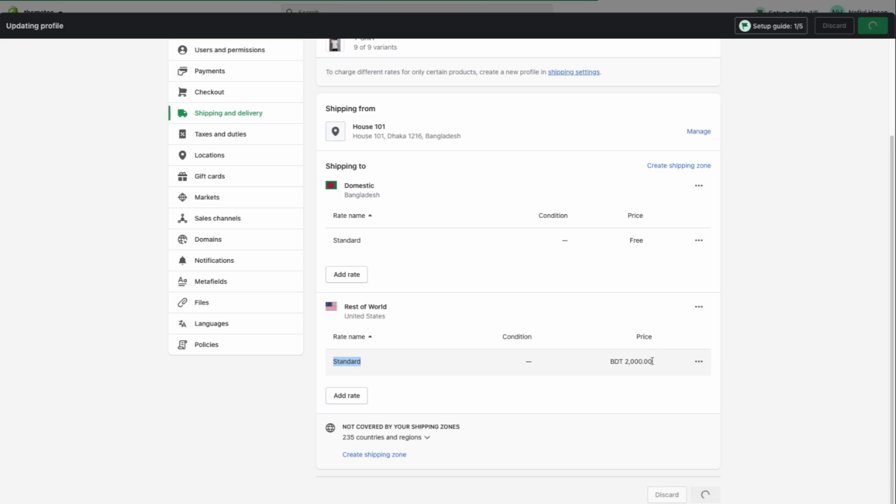
scroll(344, 394, "down", 3)
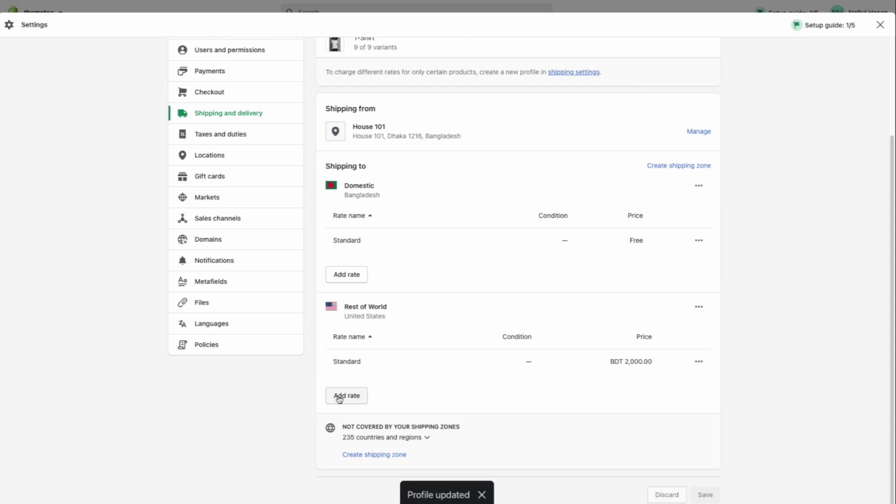
left_click_drag(343, 427, 456, 430)
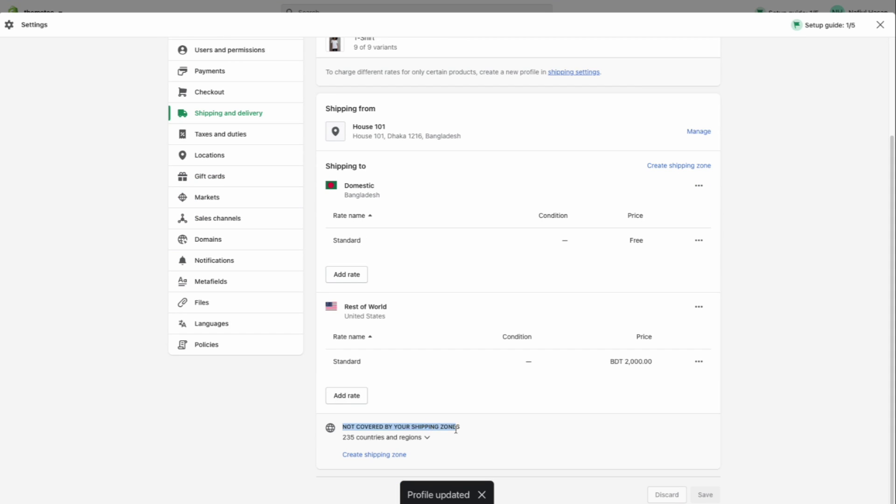
left_click(460, 432)
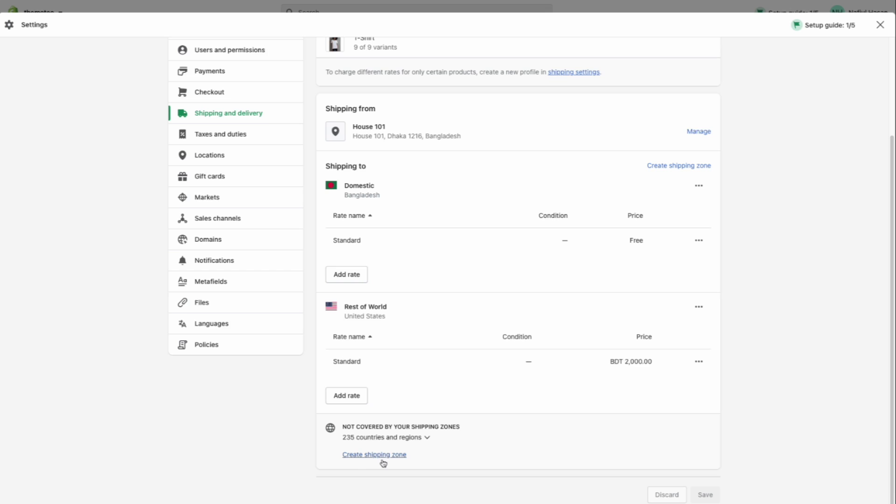
scroll(366, 155, "up", 3)
left_click(324, 62)
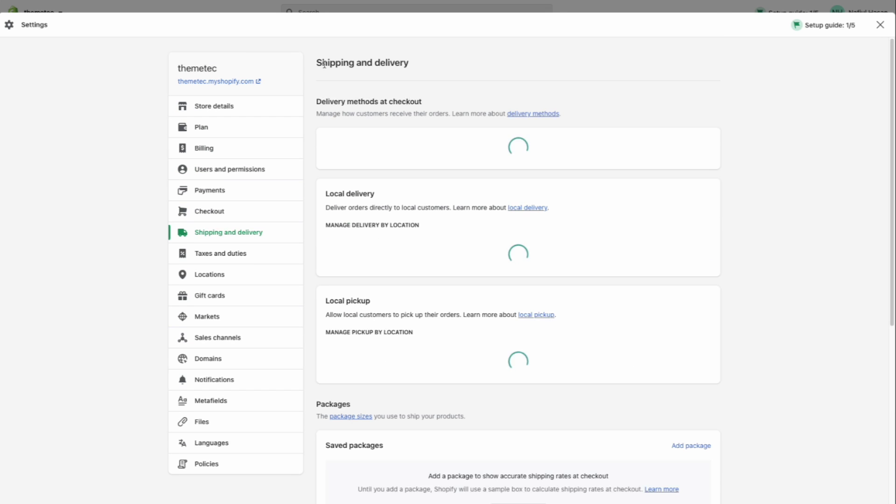
- Review the taxes and duties settings and the store locations, ending on the gift card settings
left_click(266, 254)
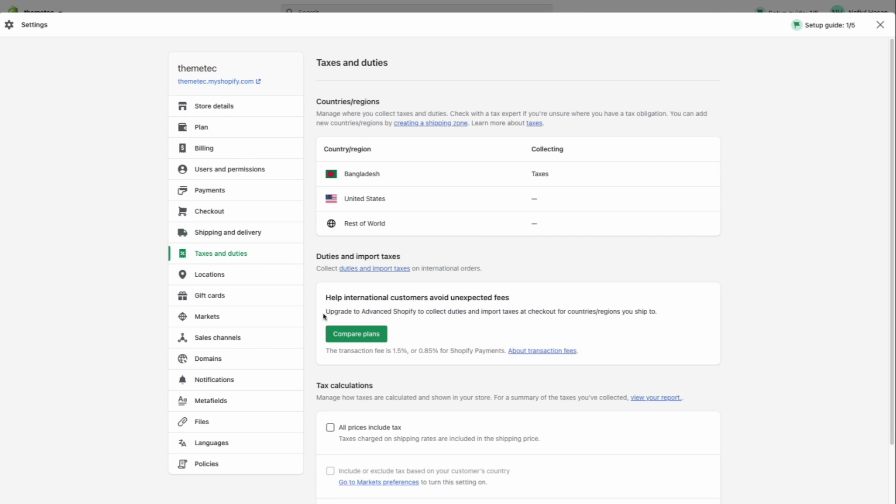
scroll(465, 414, "down", 3)
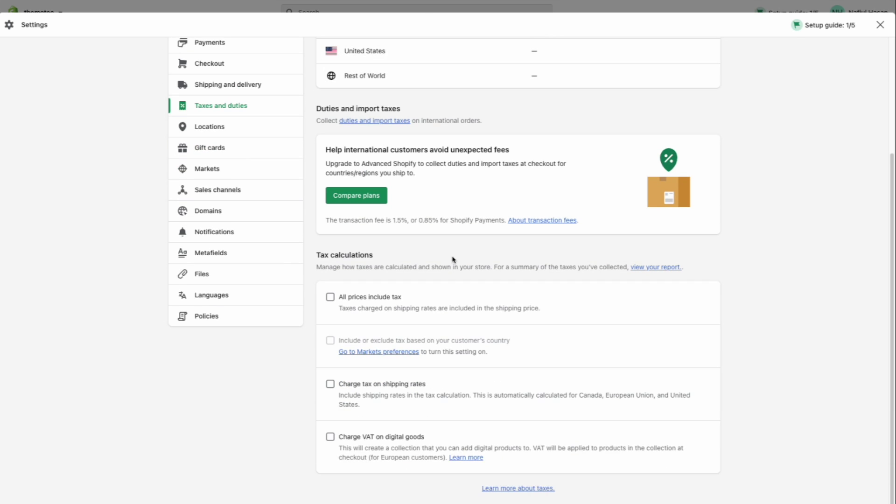
scroll(452, 259, "up", 2)
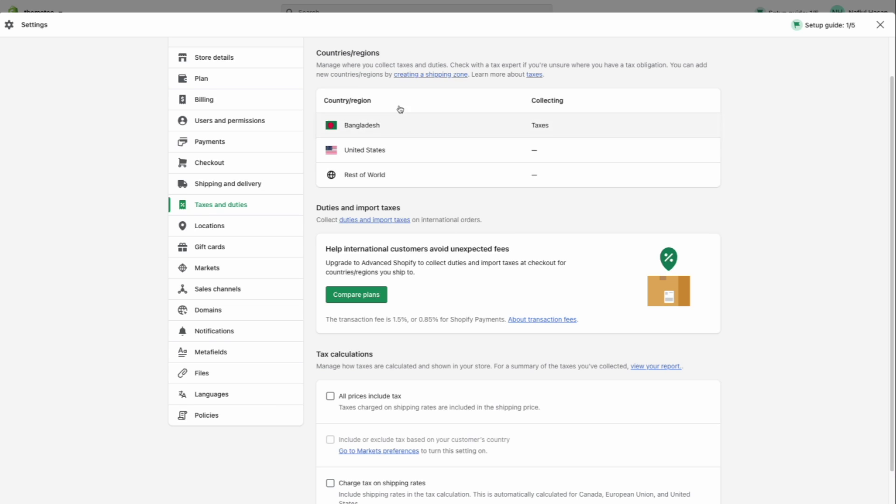
left_click(232, 226)
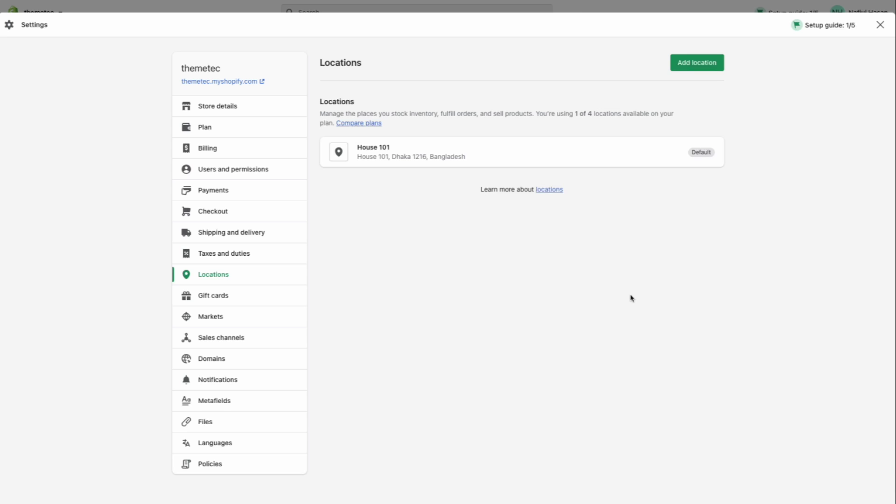
left_click(230, 294)
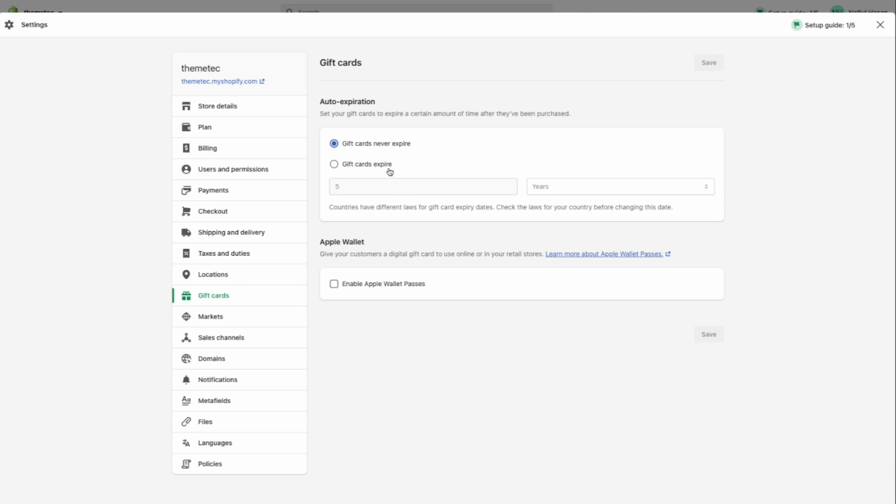
left_click(368, 164)
left_click(365, 145)
left_click(374, 164)
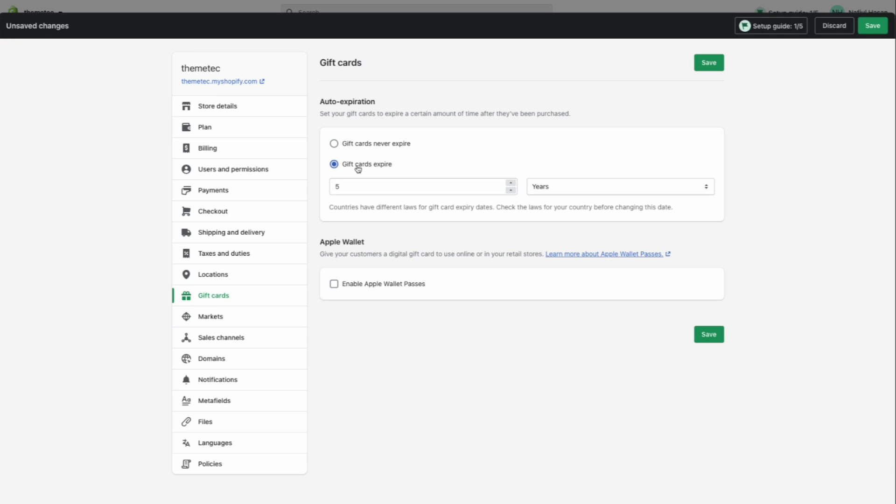
left_click(369, 146)
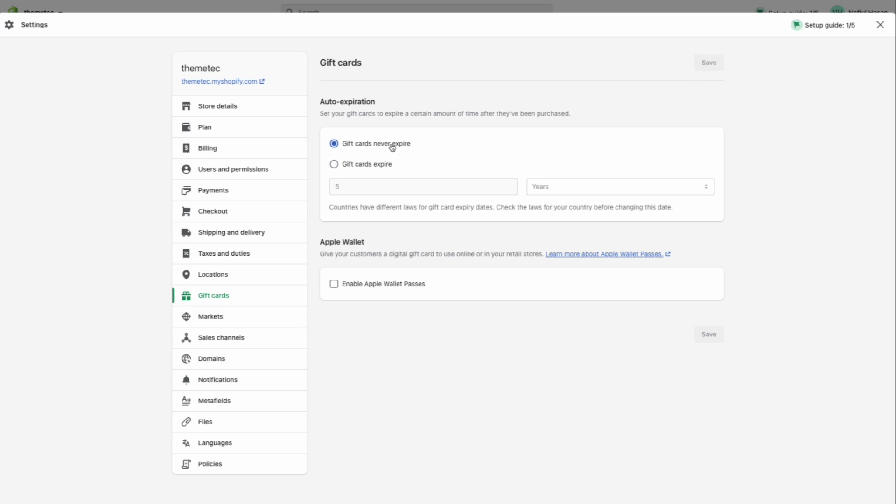
- Set gift cards to expire after 1 year and save the gift card settings
left_click(375, 172)
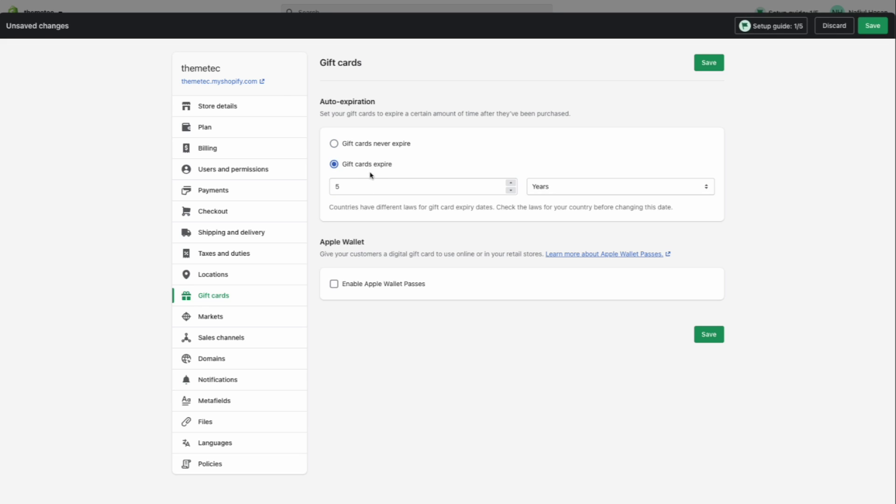
double_click(347, 183)
type("1")
left_click(543, 387)
left_click(699, 342)
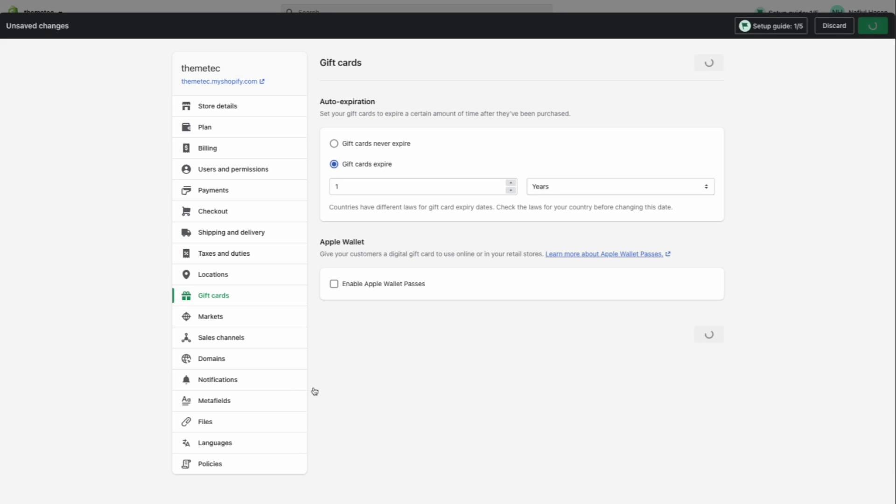
- Review the markets settings and browse the sales channels available to add, closing the list without adding any
left_click(252, 321)
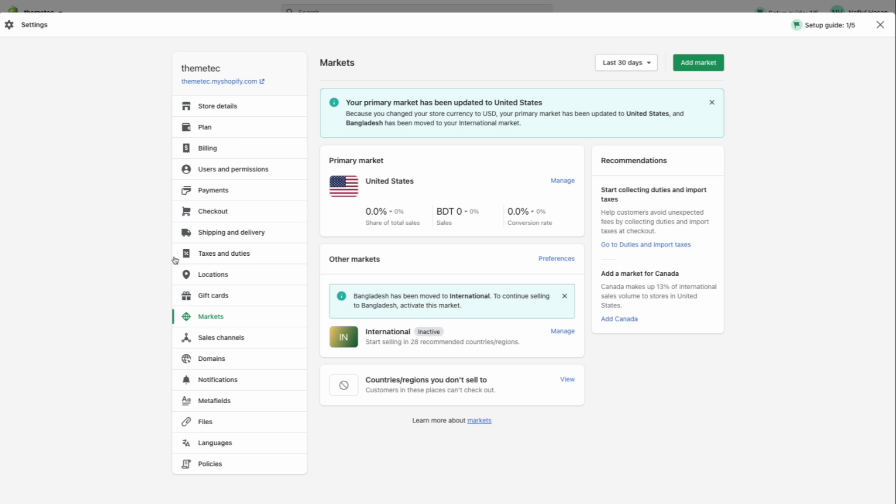
left_click(218, 339)
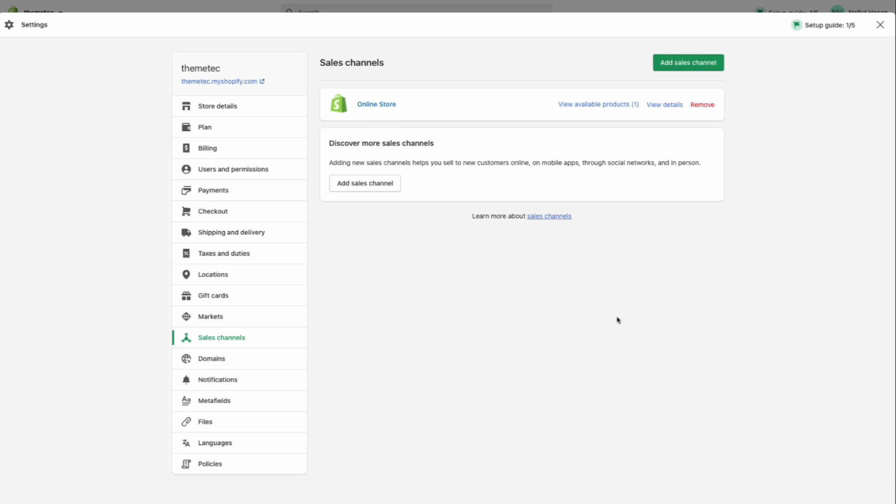
left_click(372, 189)
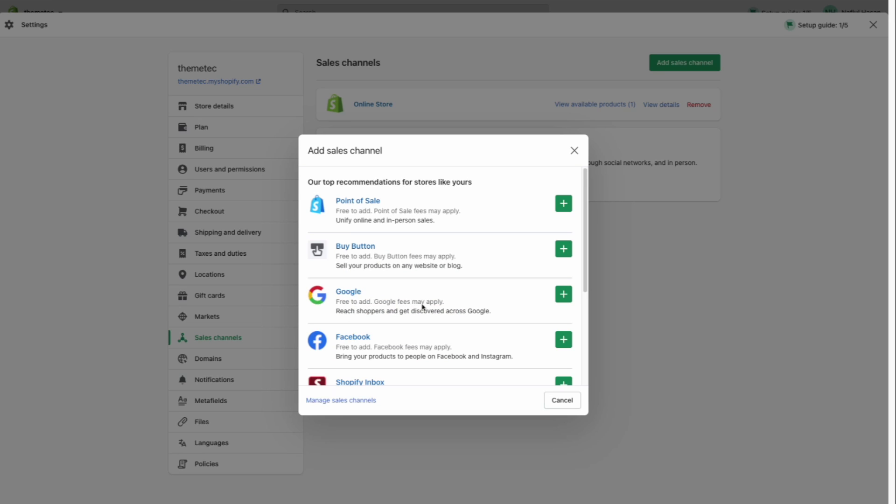
scroll(387, 348, "down", 3)
scroll(369, 360, "up", 3)
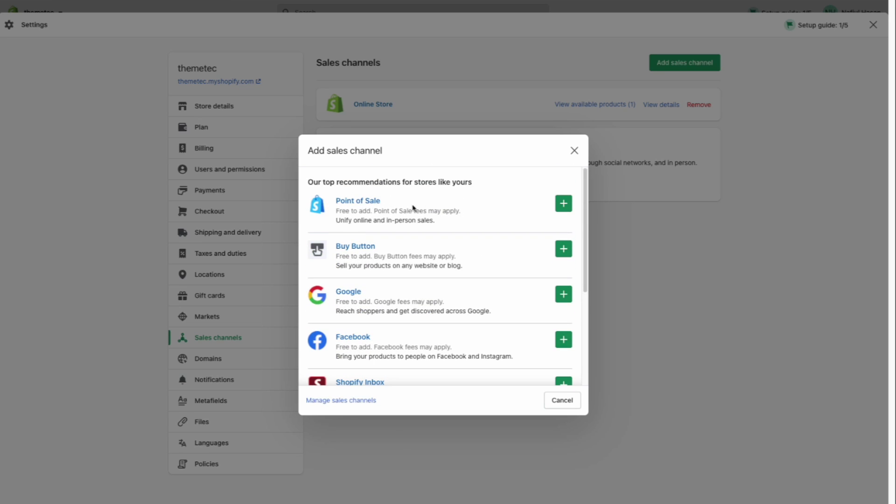
left_click(573, 149)
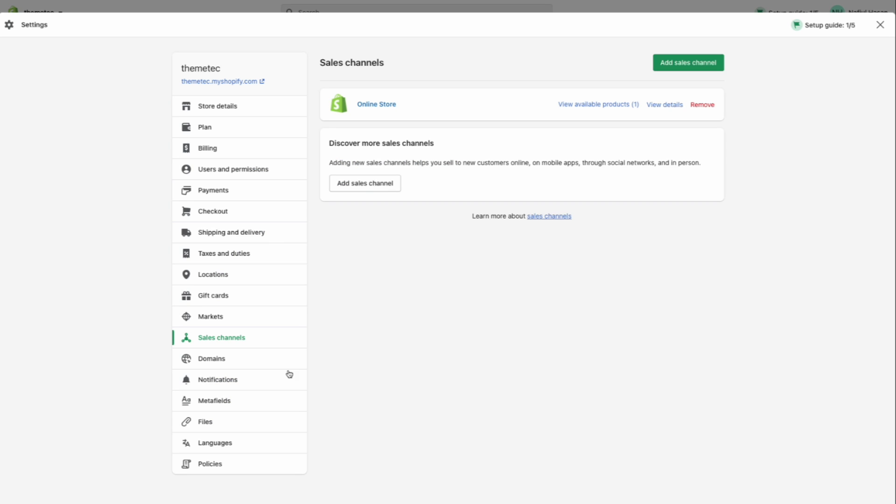
- Open the notification settings and delete the existing recipient from the staff order notifications
left_click(252, 378)
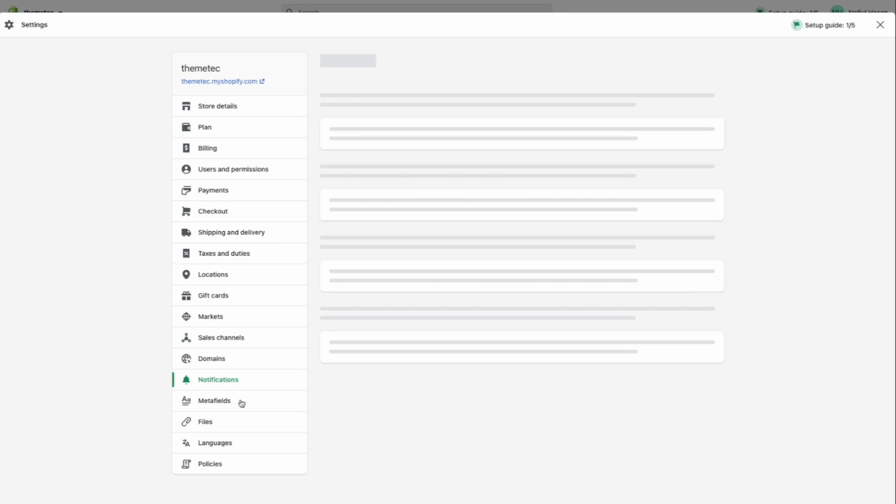
scroll(426, 262, "down", 20)
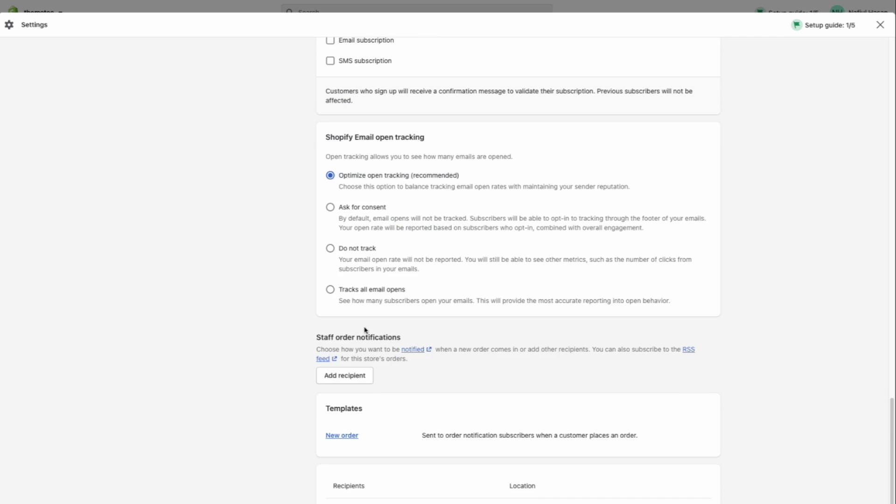
scroll(364, 330, "down", 4)
left_click(693, 371)
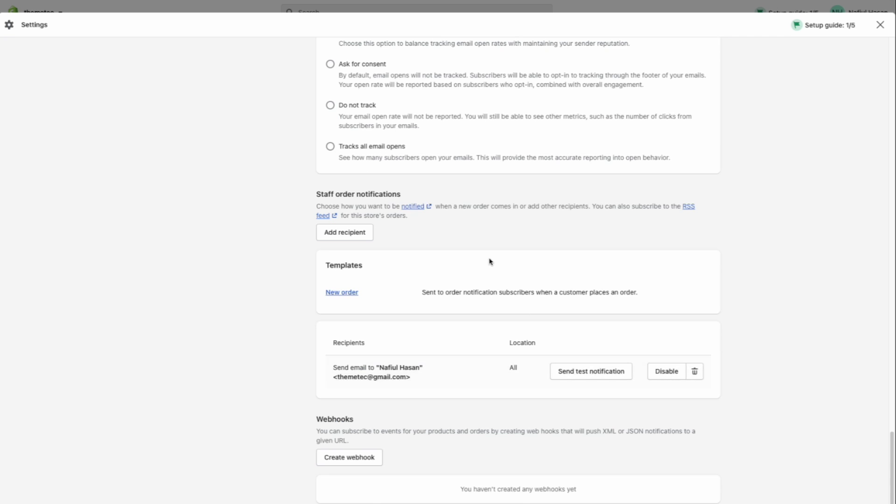
- Examine the customer notification templates for orders, shipping and local delivery, through to the staff order notifications and webhooks
double_click(339, 235)
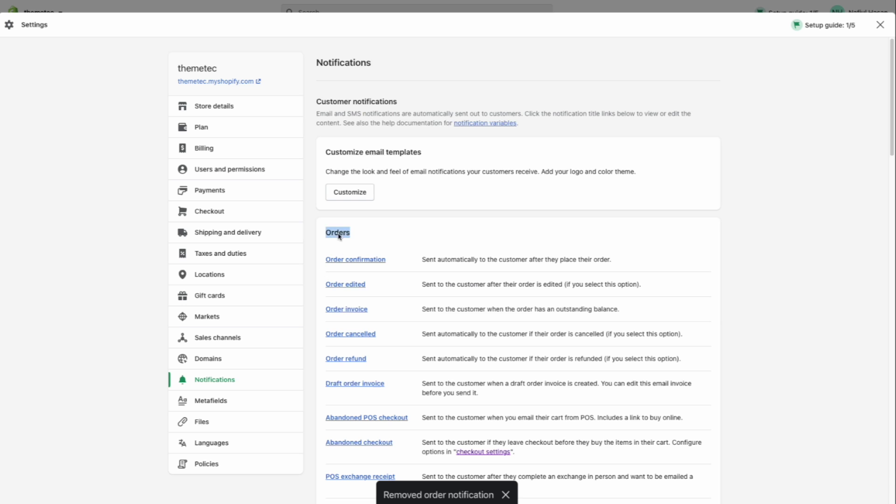
scroll(347, 235, "down", 3)
left_click(322, 100)
triple_click(321, 101)
left_click_drag(326, 120, 418, 125)
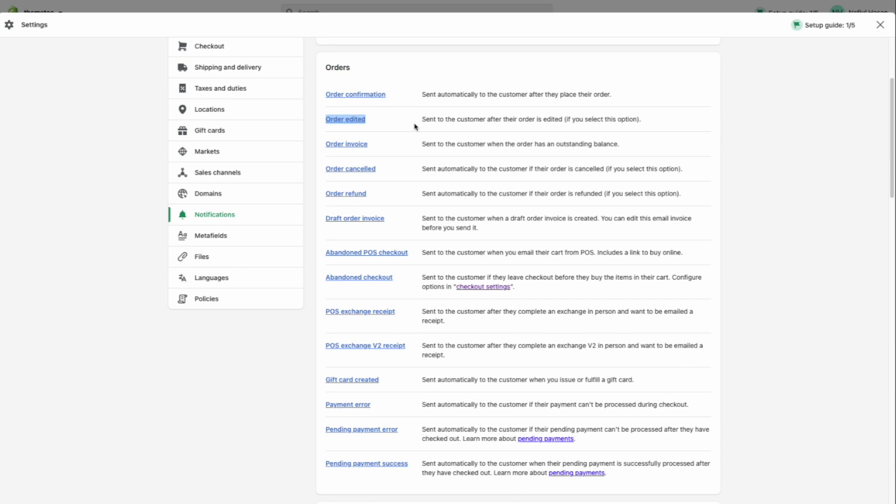
scroll(353, 264, "down", 10)
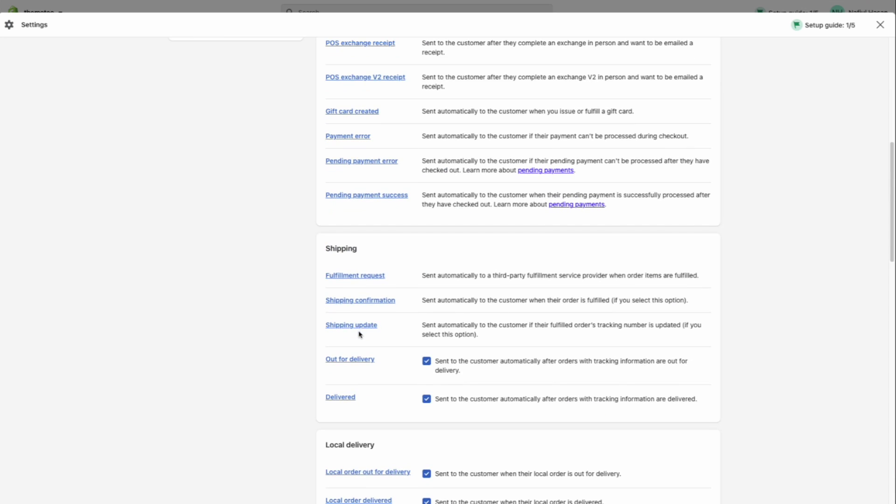
scroll(356, 343, "down", 5)
scroll(356, 343, "down", 15)
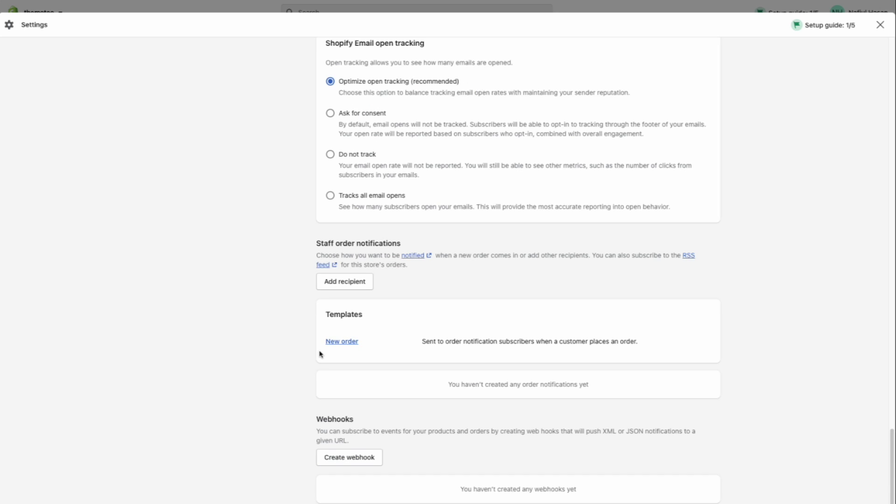
scroll(319, 354, "up", 20)
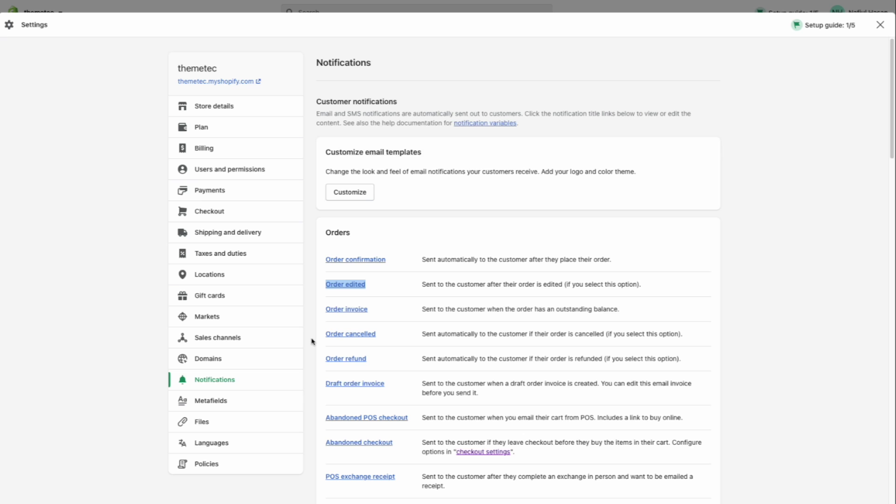
- Review the metafields, the uploaded files and the store's default language in their settings pages
left_click(231, 401)
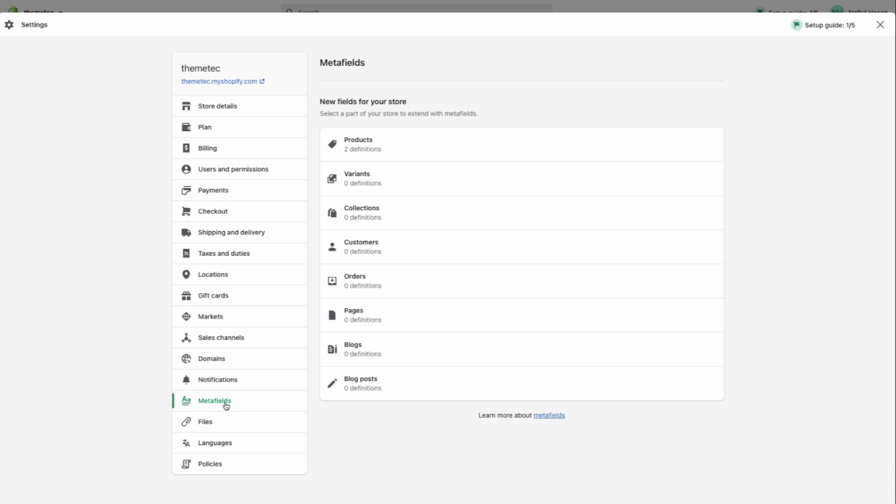
left_click(227, 421)
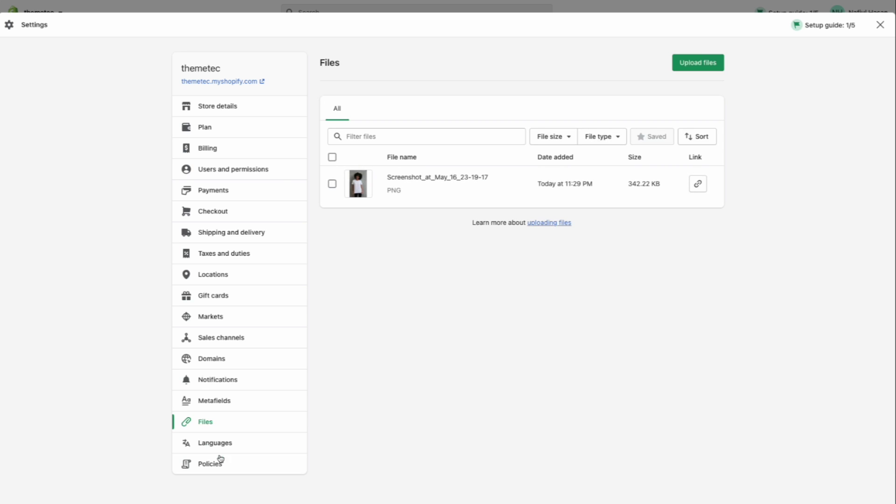
left_click(243, 444)
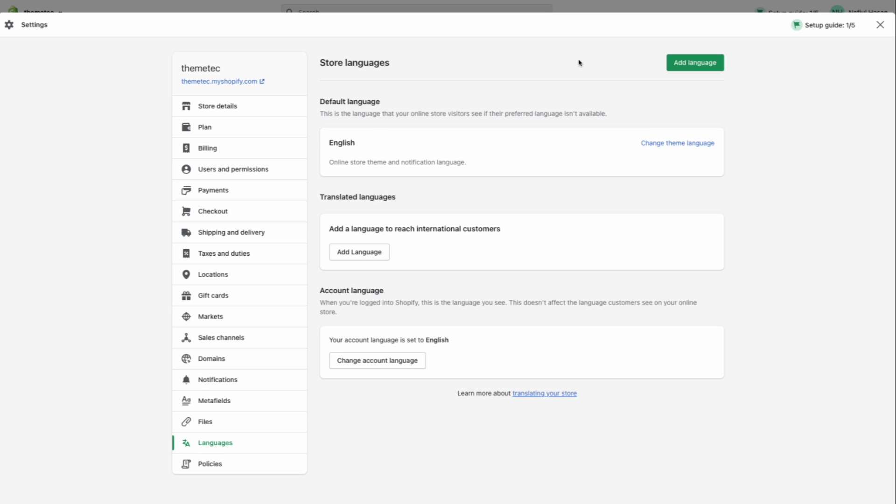
double_click(335, 144)
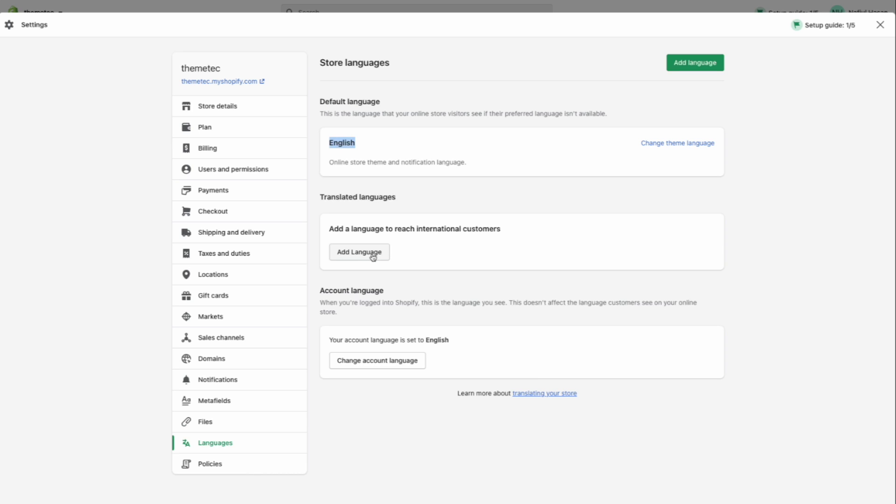
- Examine the store policies page, covering the refund policy, privacy policy, terms of service and shipping policy
left_click(242, 464)
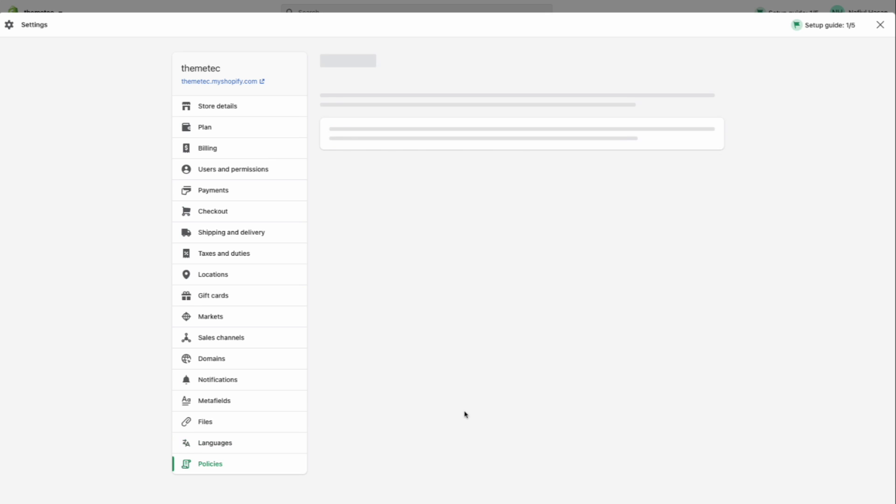
scroll(752, 436, "down", 5)
scroll(500, 426, "up", 5)
triple_click(345, 163)
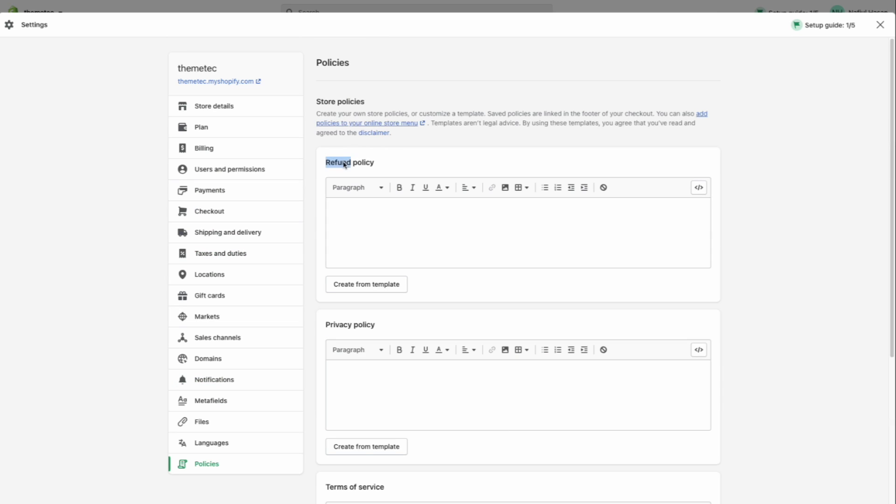
triple_click(334, 325)
scroll(334, 325, "down", 5)
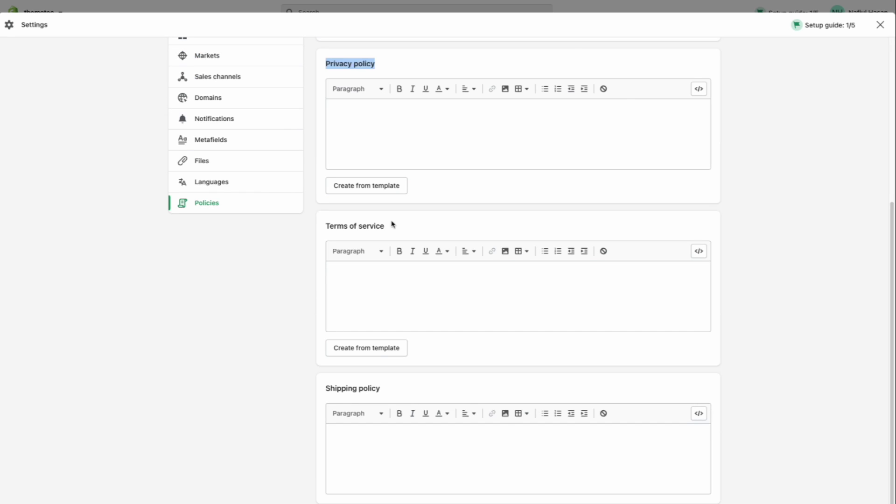
triple_click(367, 227)
triple_click(376, 388)
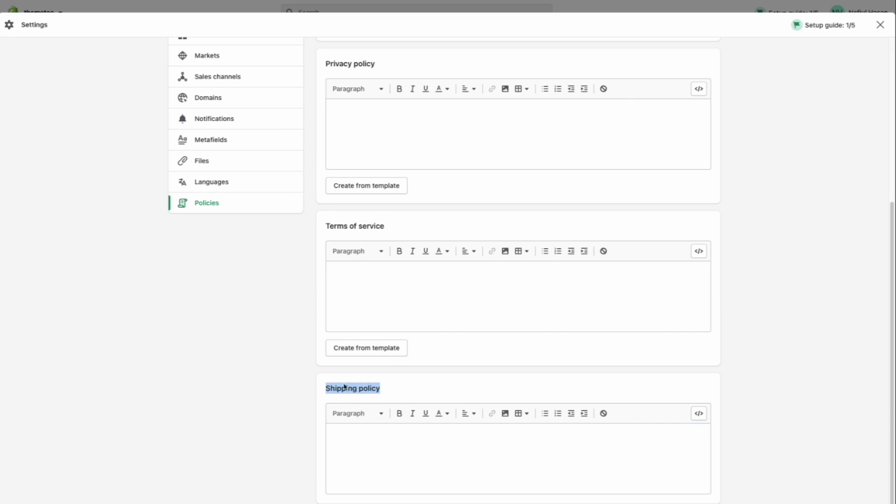
- Fill the store's refund policy with the text from the ready-made template
scroll(309, 384, "up", 5)
scroll(358, 232, "down", 5)
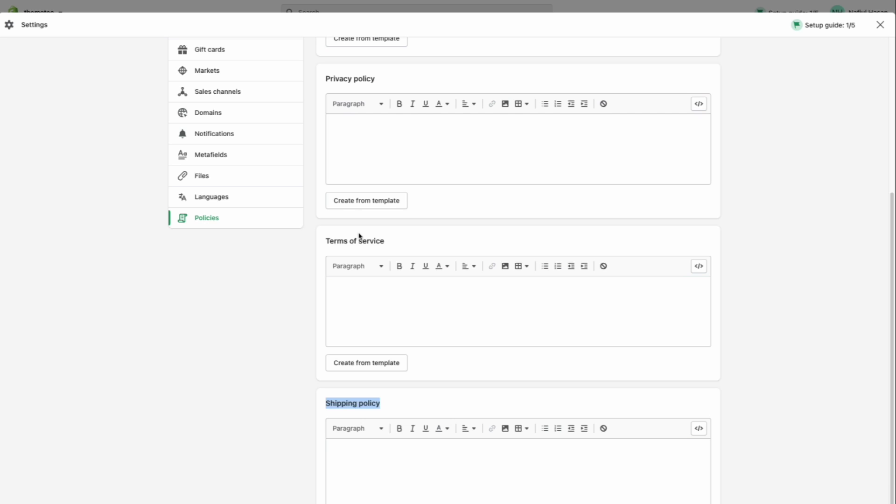
scroll(366, 242, "up", 5)
left_click(424, 234)
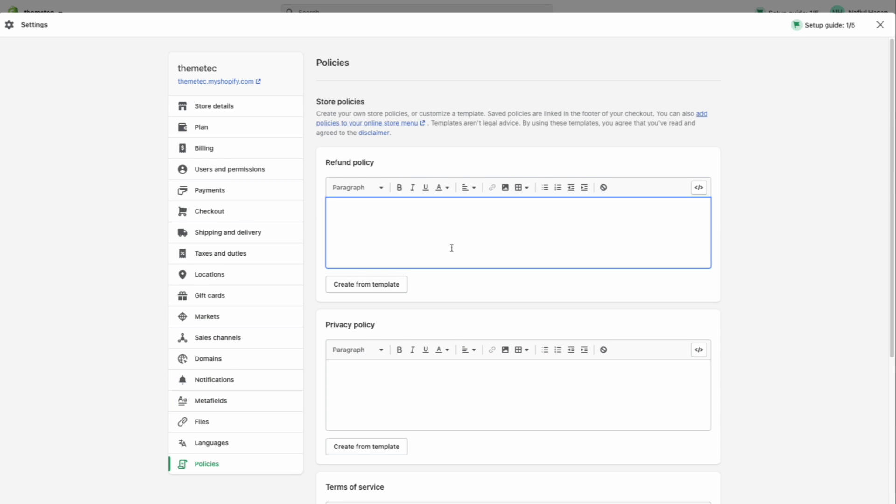
scroll(451, 247, "down", 1)
left_click(360, 267)
scroll(413, 271, "down", 1)
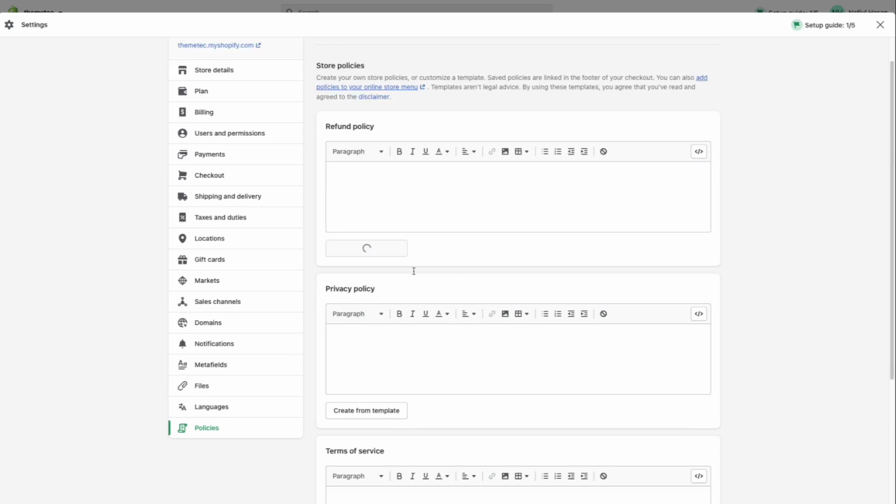
- Fill the privacy policy and the terms of service from their templates, leaving the shipping policy empty
left_click(376, 377)
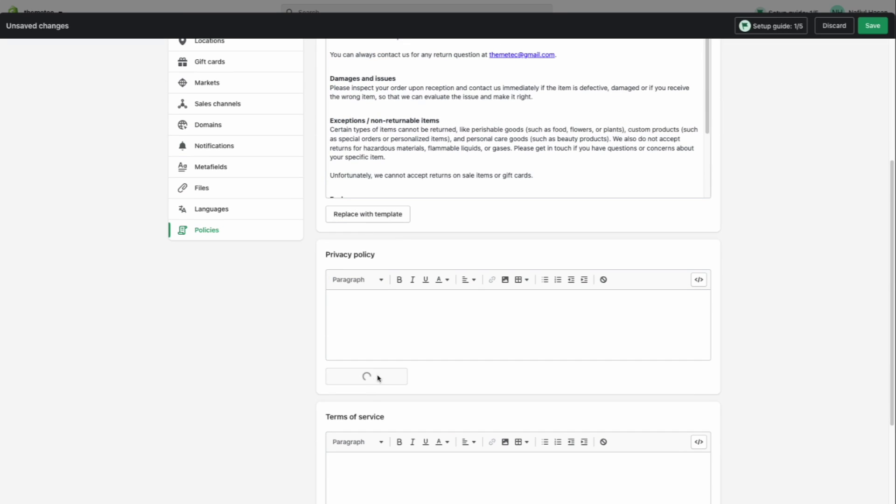
scroll(379, 377, "down", 5)
scroll(371, 447, "down", 3)
left_click(380, 346)
scroll(290, 371, "down", 5)
left_click(452, 390)
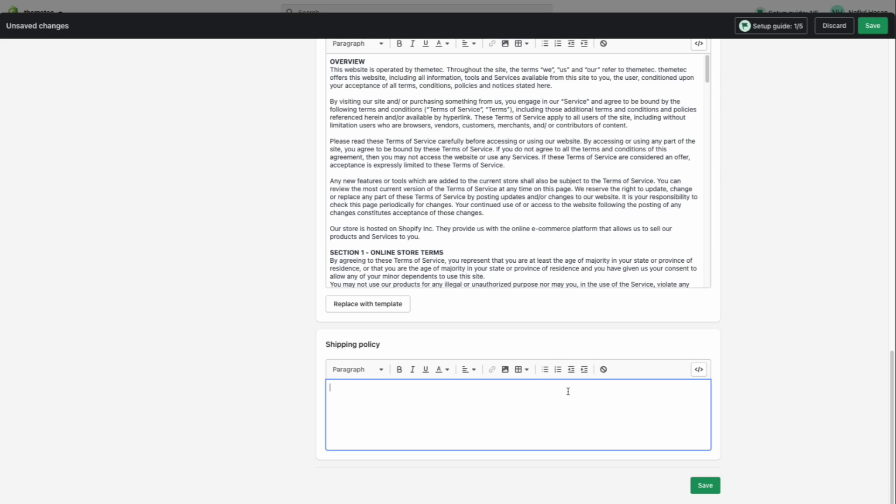
- Save the store policies and return from the settings to the admin Home page
scroll(502, 390, "up", 15)
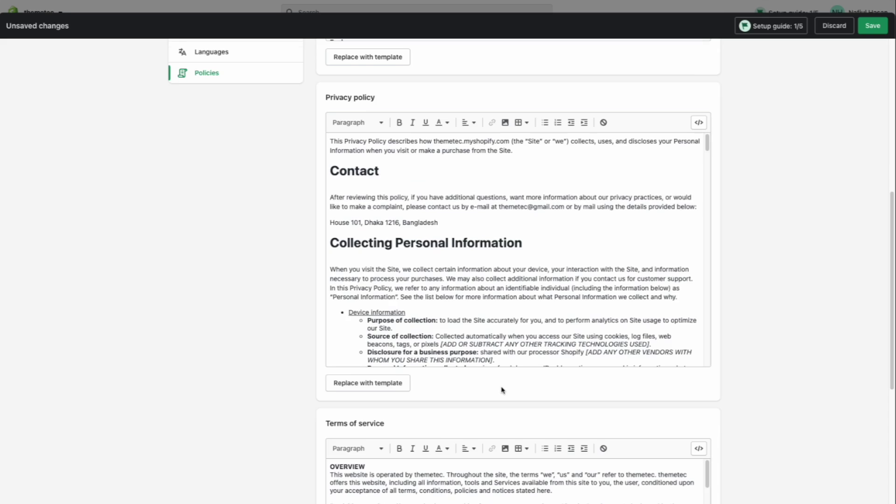
scroll(498, 304, "up", 1)
left_click(872, 25)
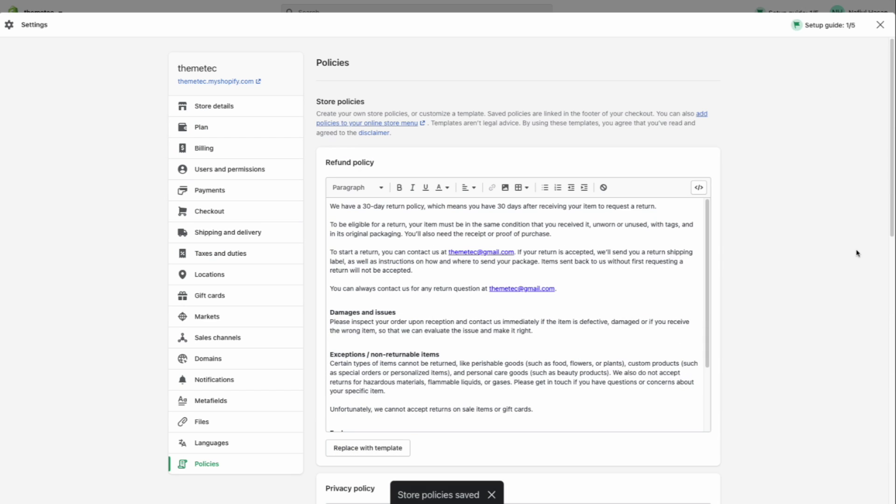
left_click(882, 25)
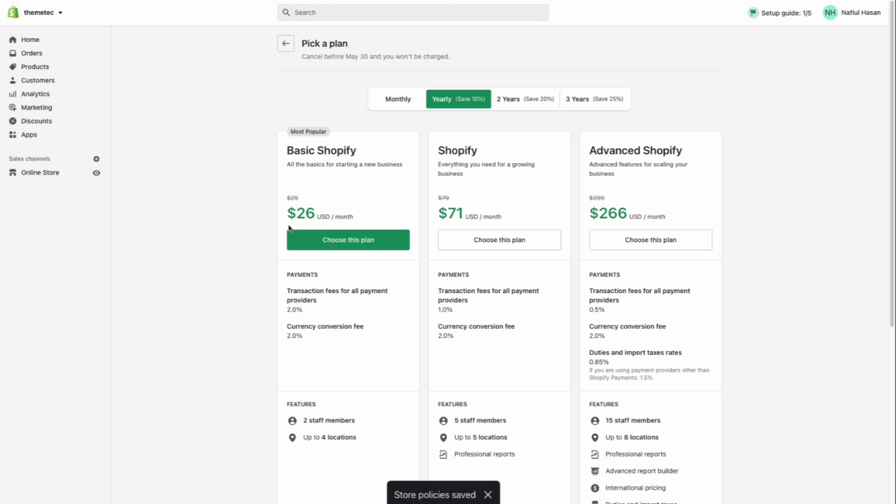
left_click(54, 45)
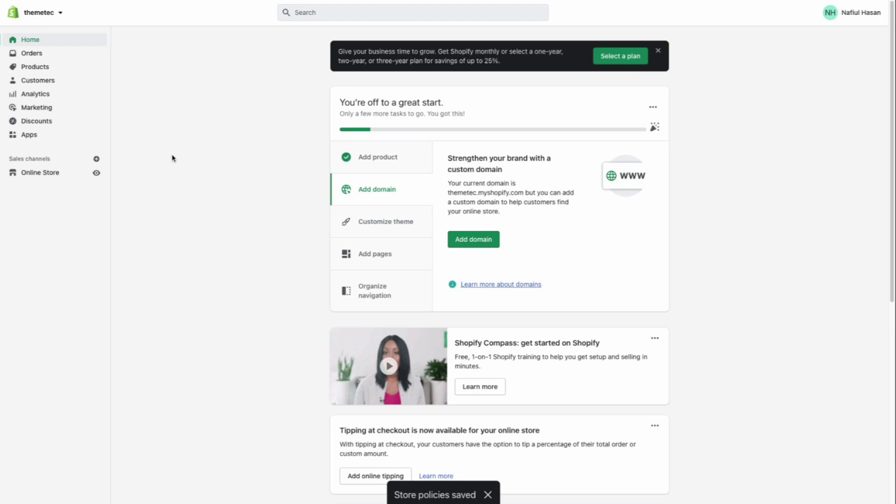